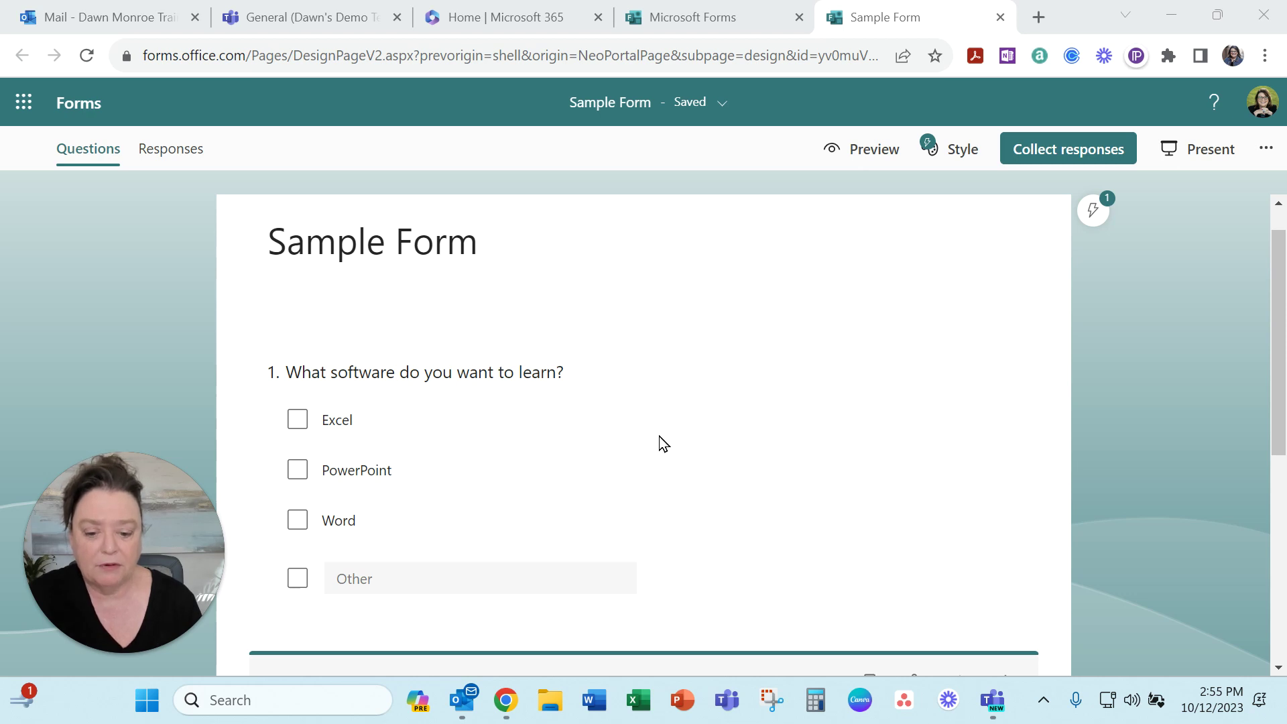
# Let anyone respond to Sample Form anonymously and copy its response link
pyautogui.click(1073, 149)
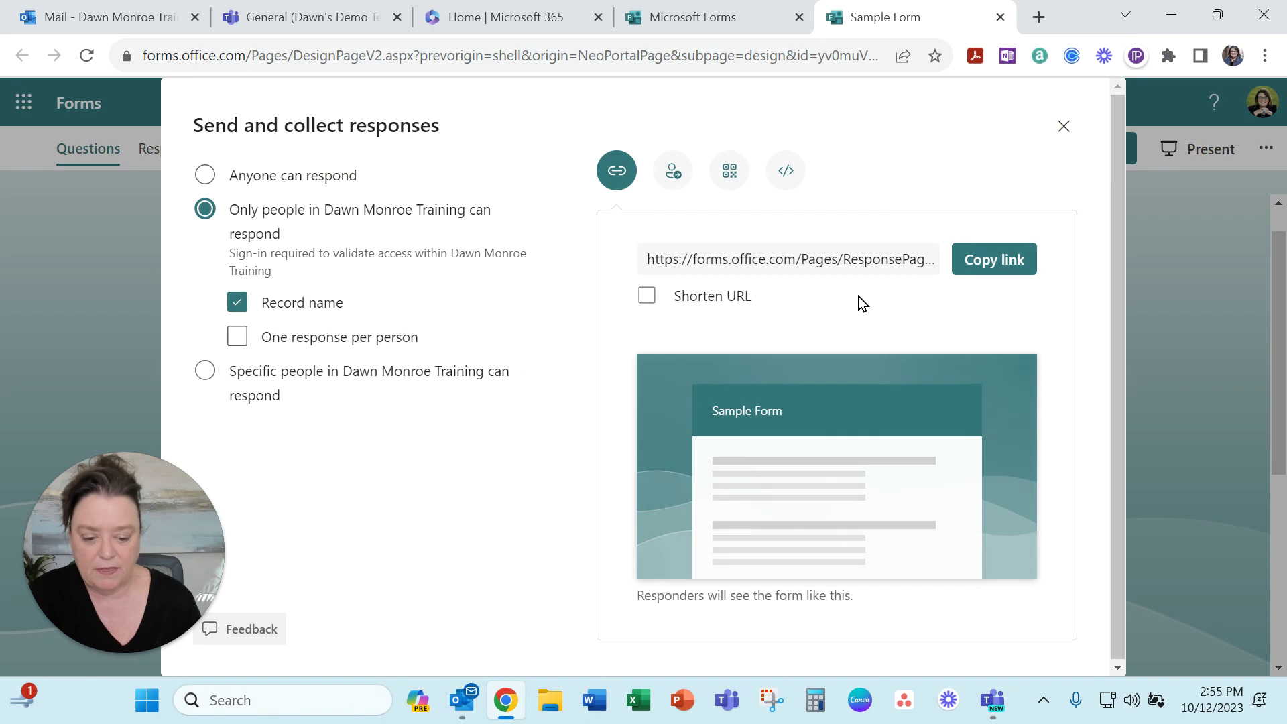
pyautogui.click(231, 179)
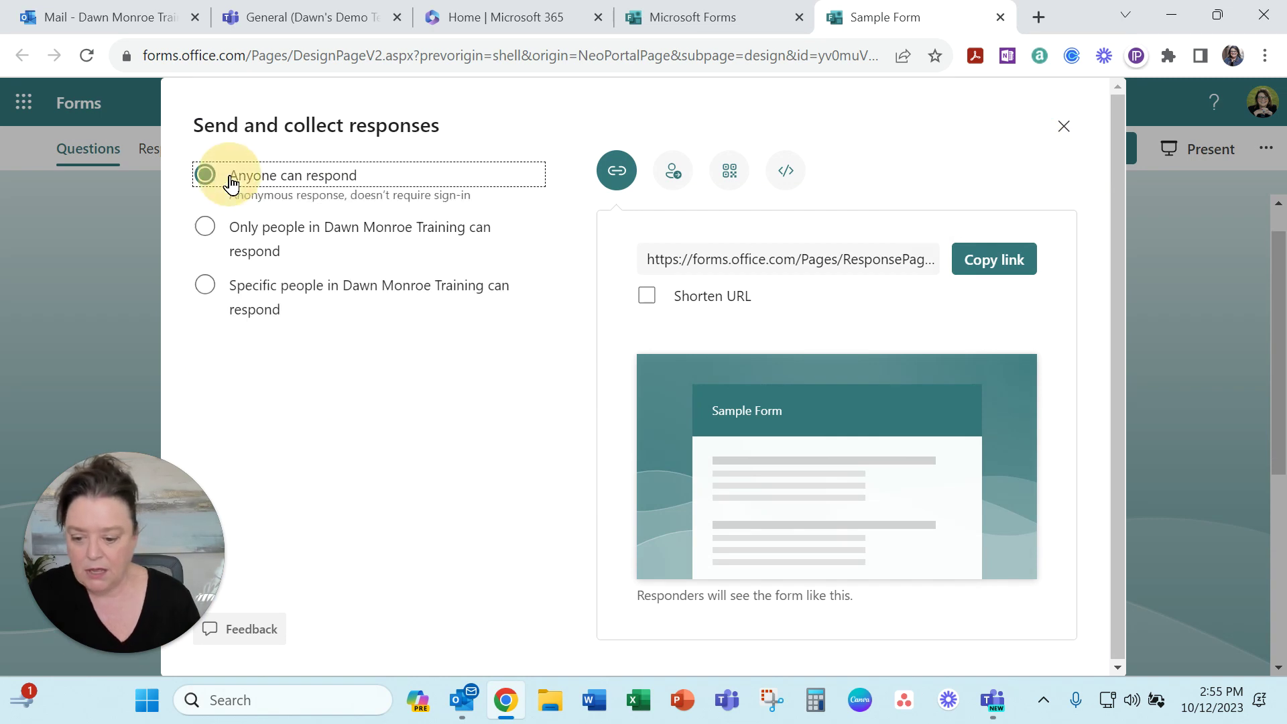
pyautogui.click(1002, 260)
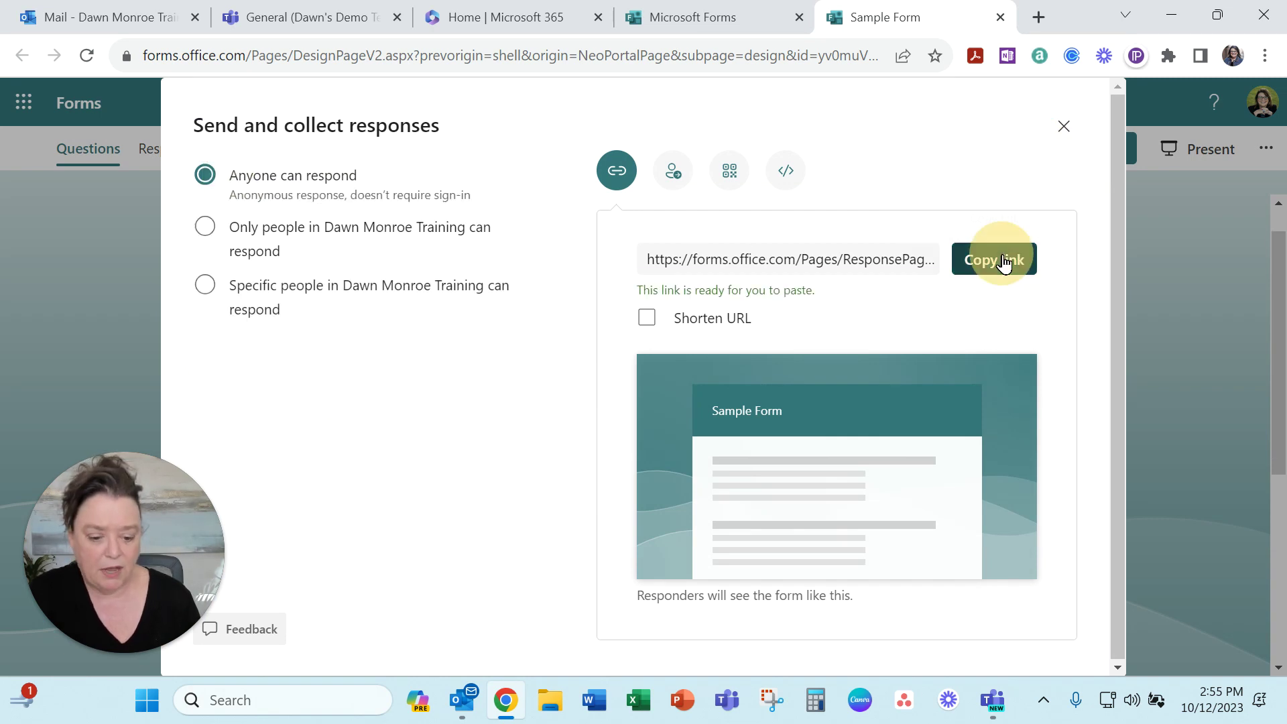
pyautogui.click(1064, 126)
# Load the copied Sample Form link in a new Incognito window
pyautogui.click(1265, 56)
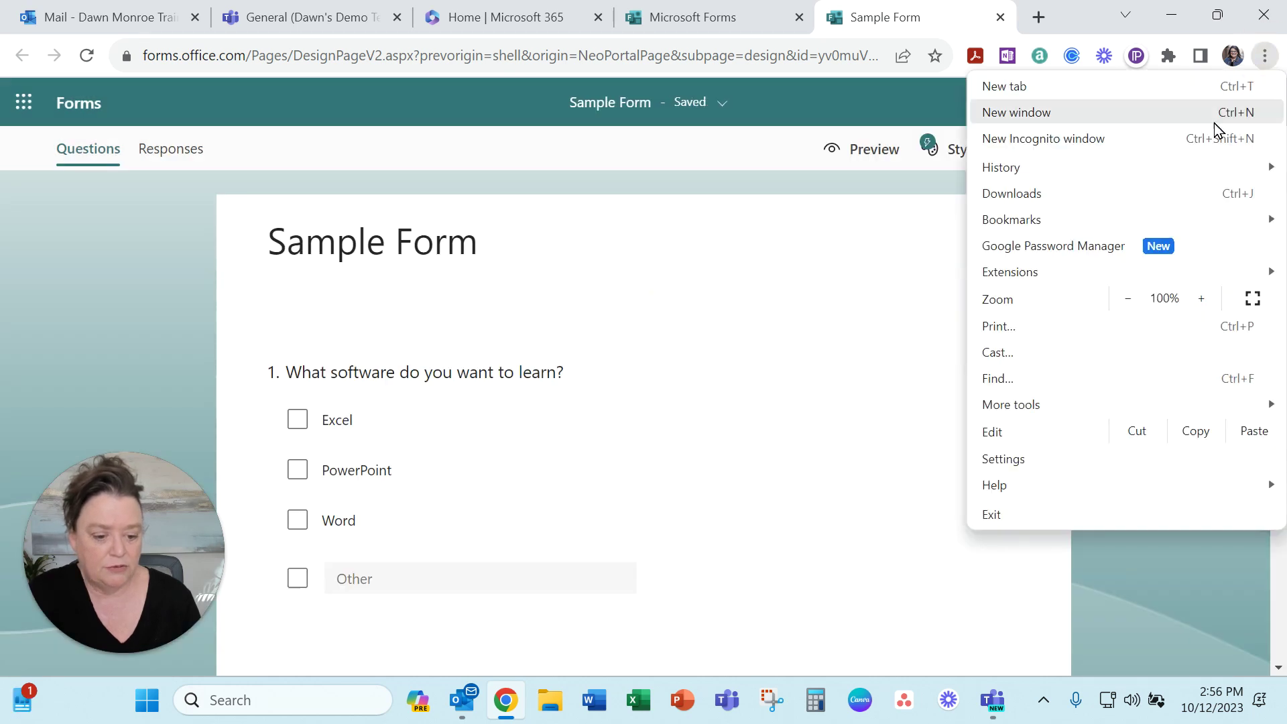
pyautogui.click(1158, 140)
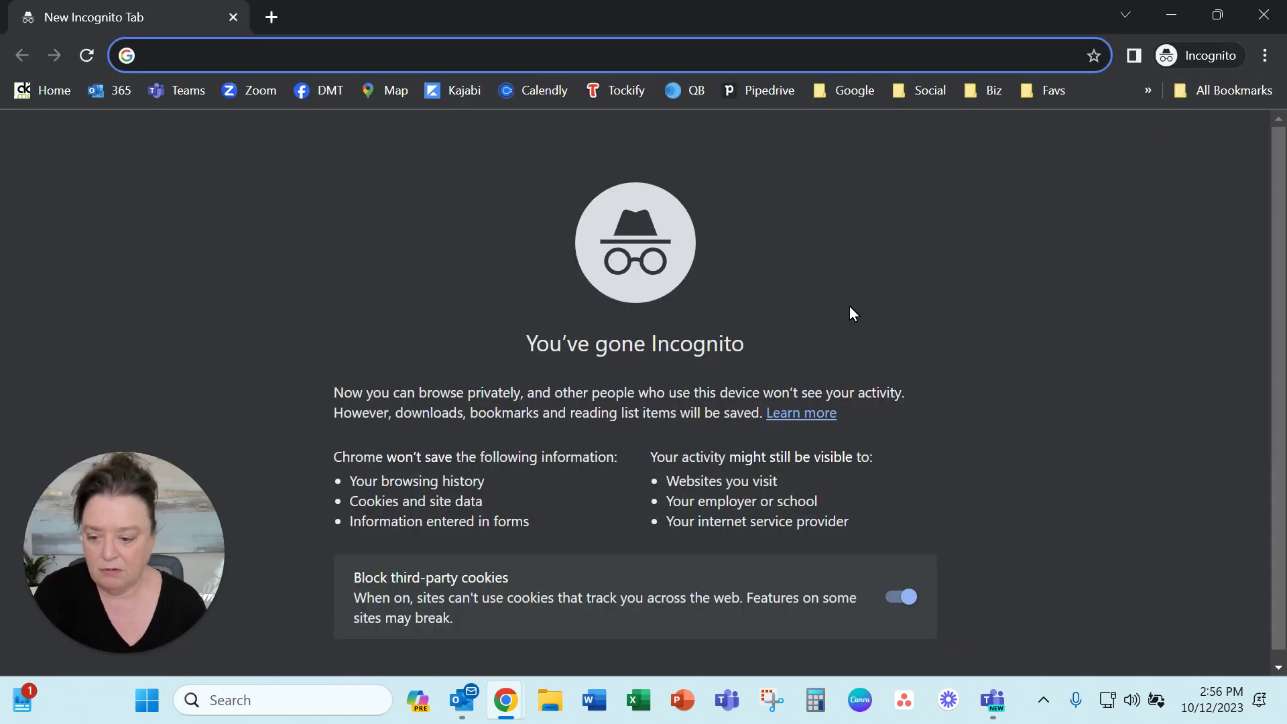
pyautogui.write('https://forms.office.com/Pages/ResponsePage.aspx?id=yv0muVYkSECtjn3tiPrD135TZlaoHndBsBrz7XMqDeVUMEpKRk9RVE5HNzNaVlJQTVNVWlFKNVJNQi4u')
pyautogui.press('Return')
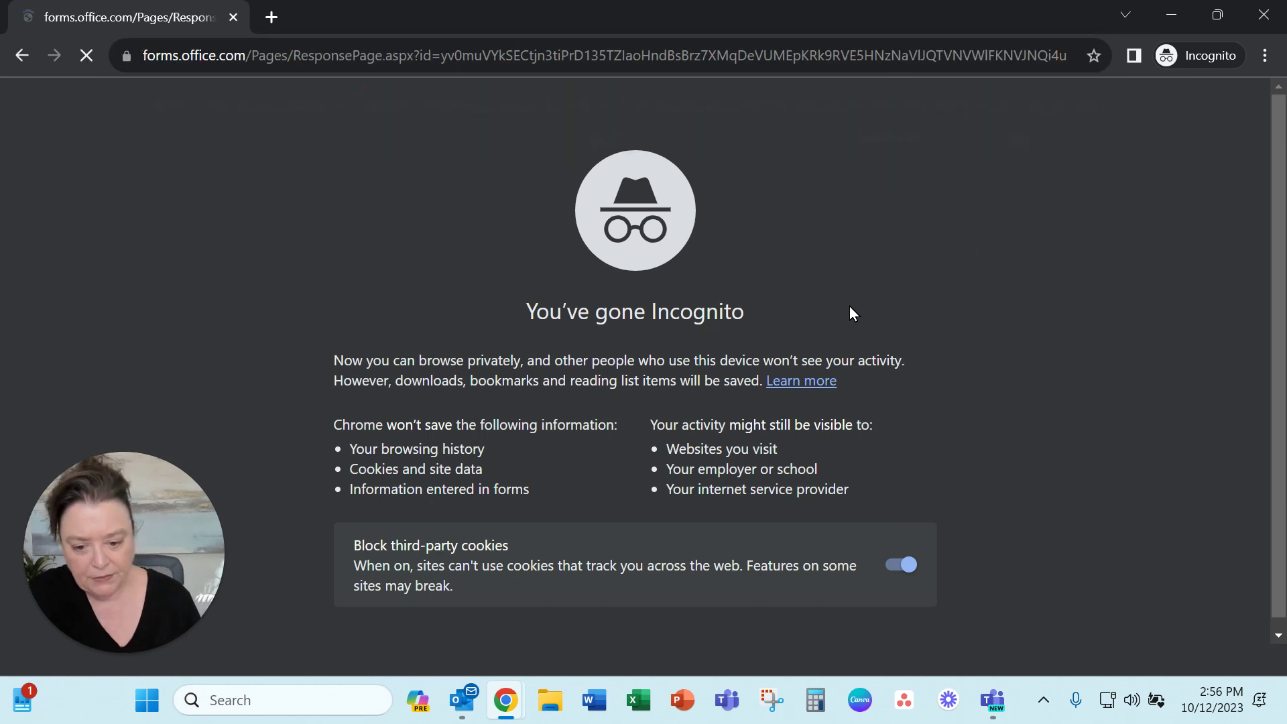
# Submit a test response choosing Excel and asking for 'pivot tables', then minimize Incognito
pyautogui.click(299, 392)
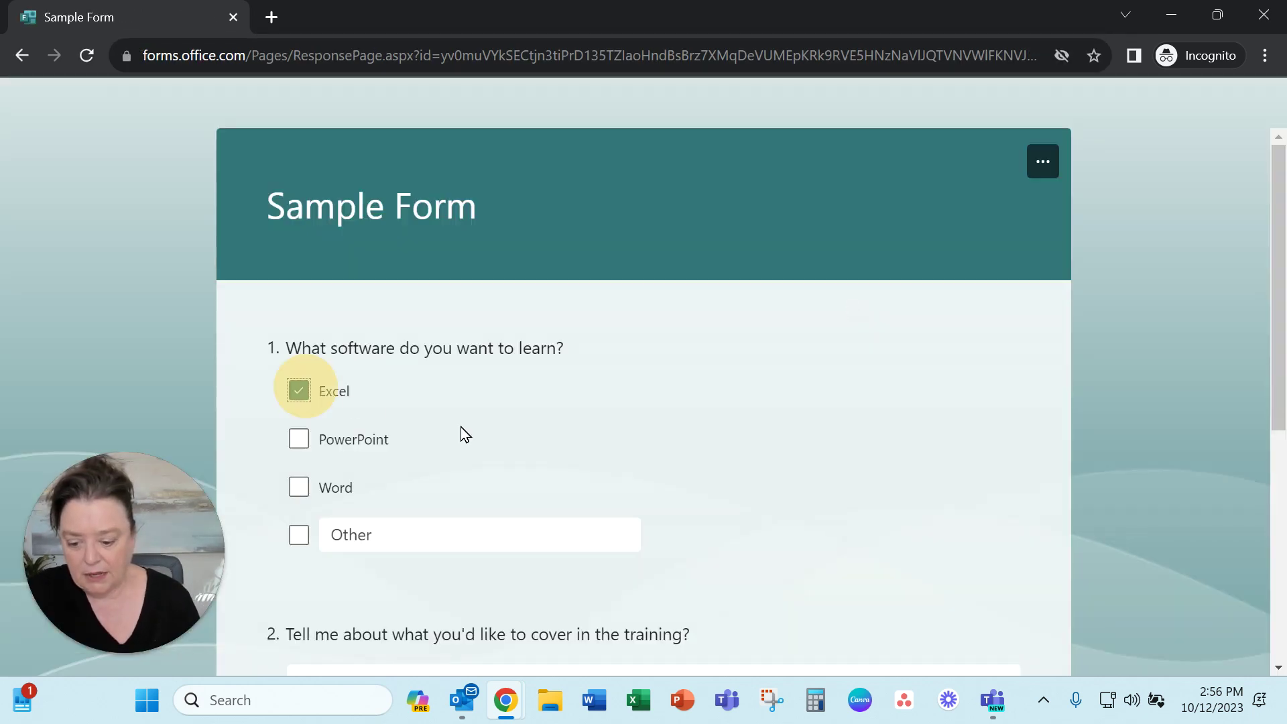
pyautogui.scroll(-3, 453, 449)
pyautogui.click(418, 482)
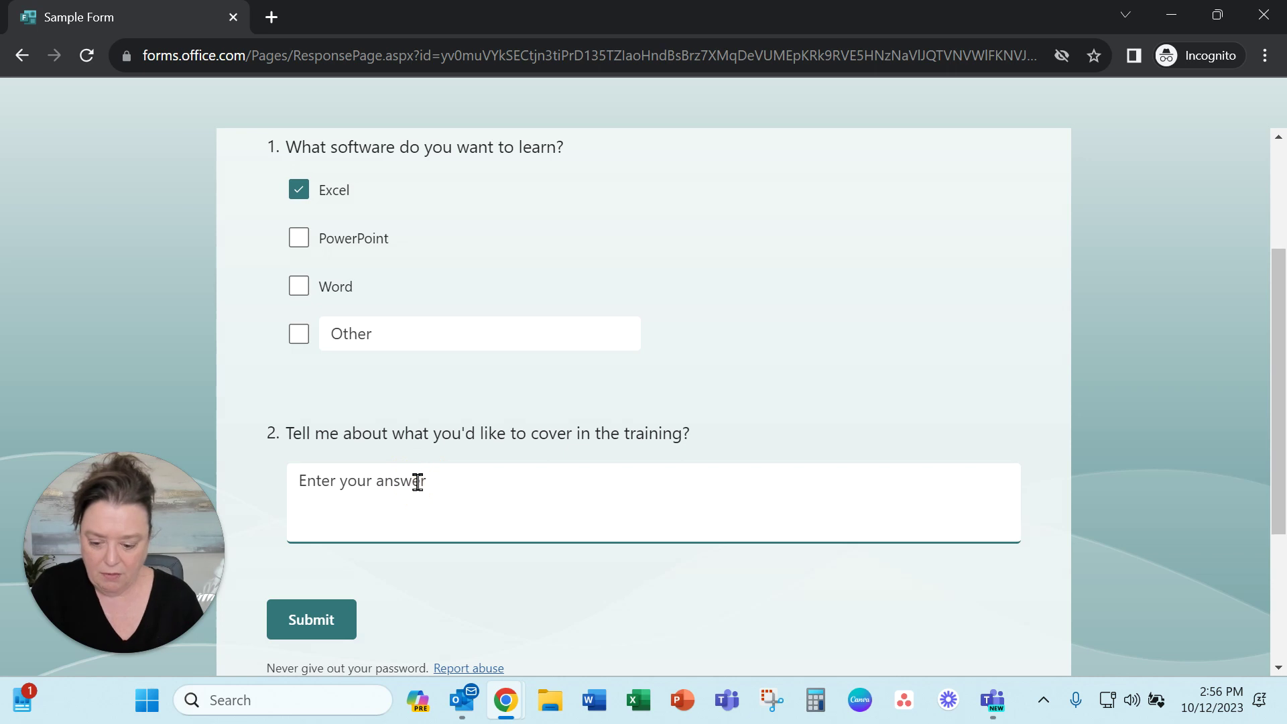
pyautogui.write('pivot ta')
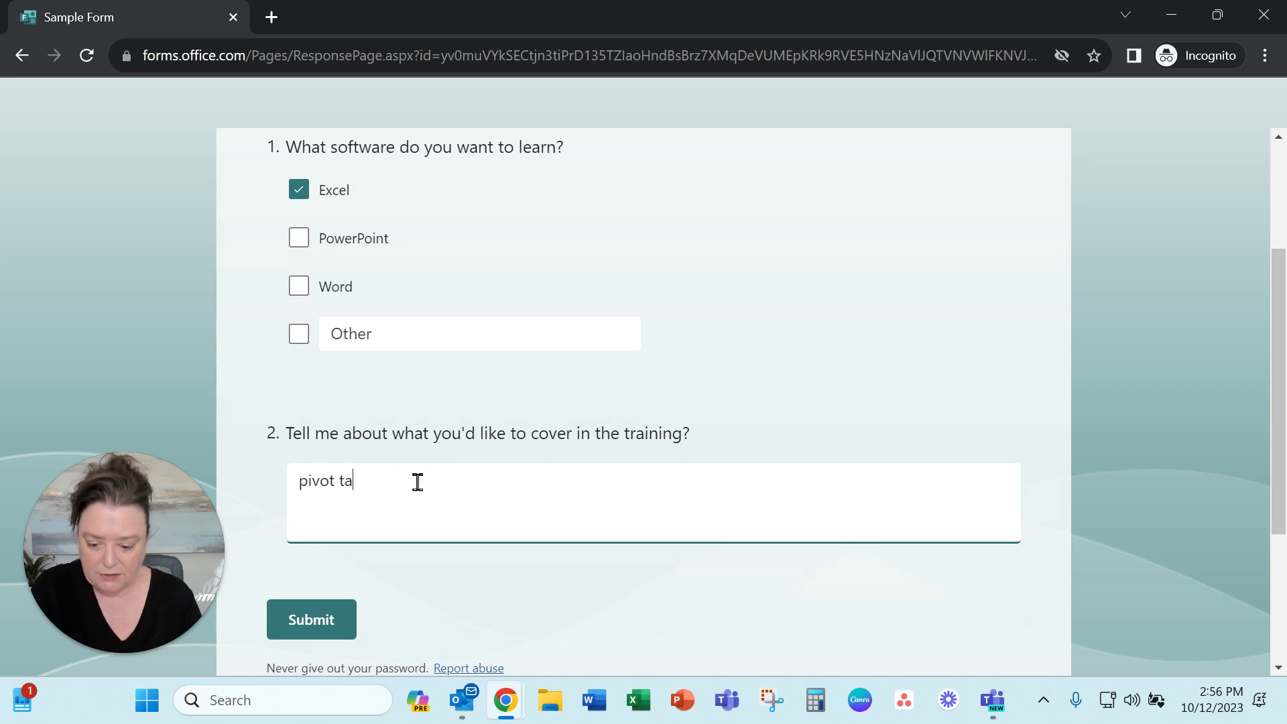
pyautogui.write('bles')
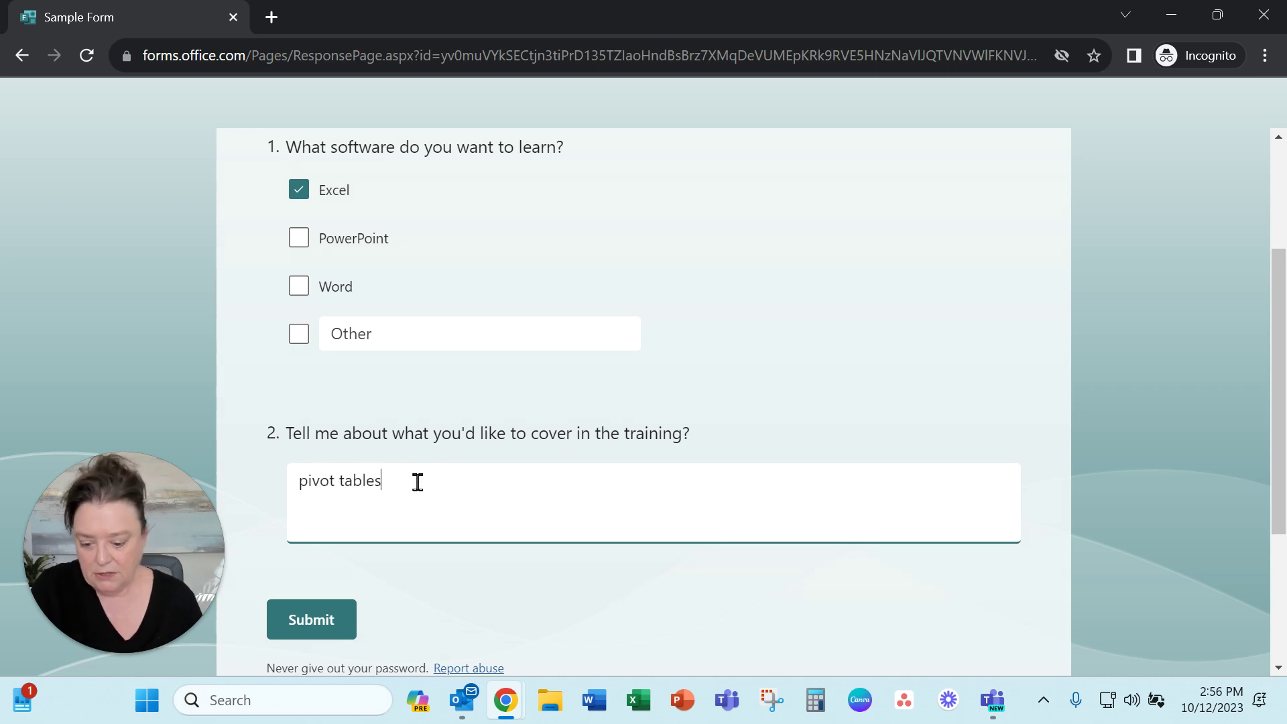
pyautogui.click(314, 627)
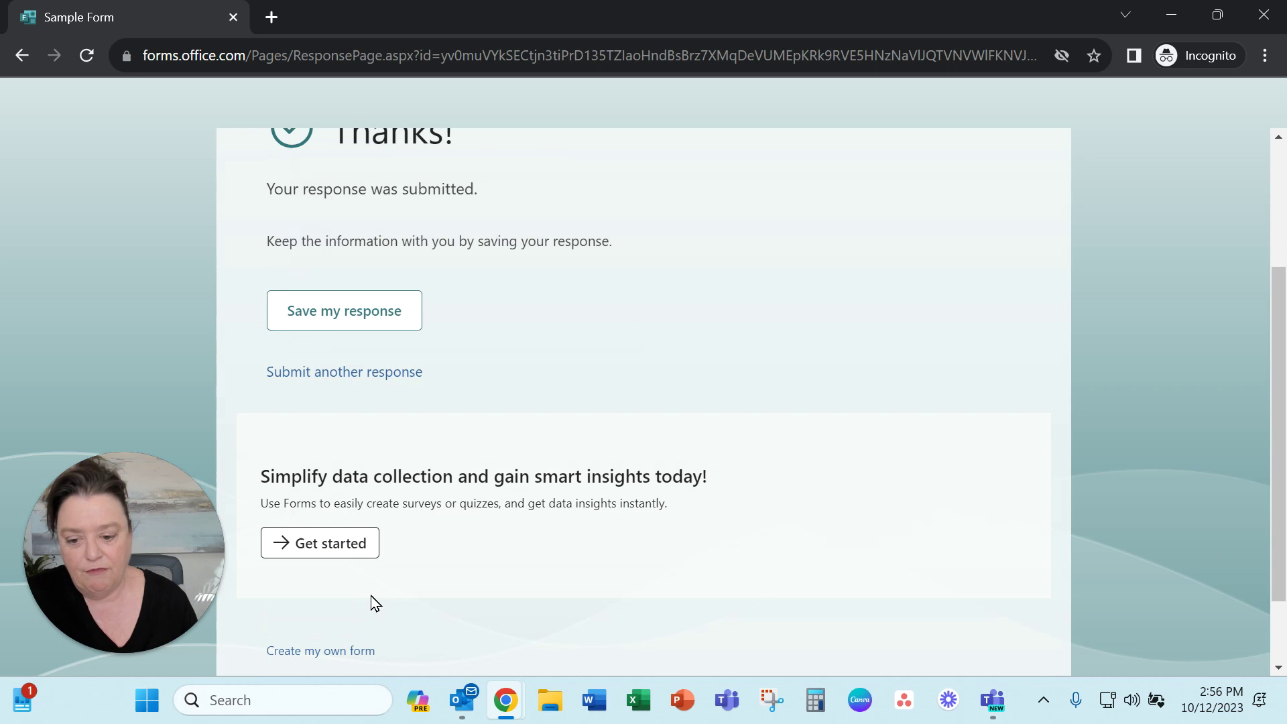
pyautogui.click(1172, 9)
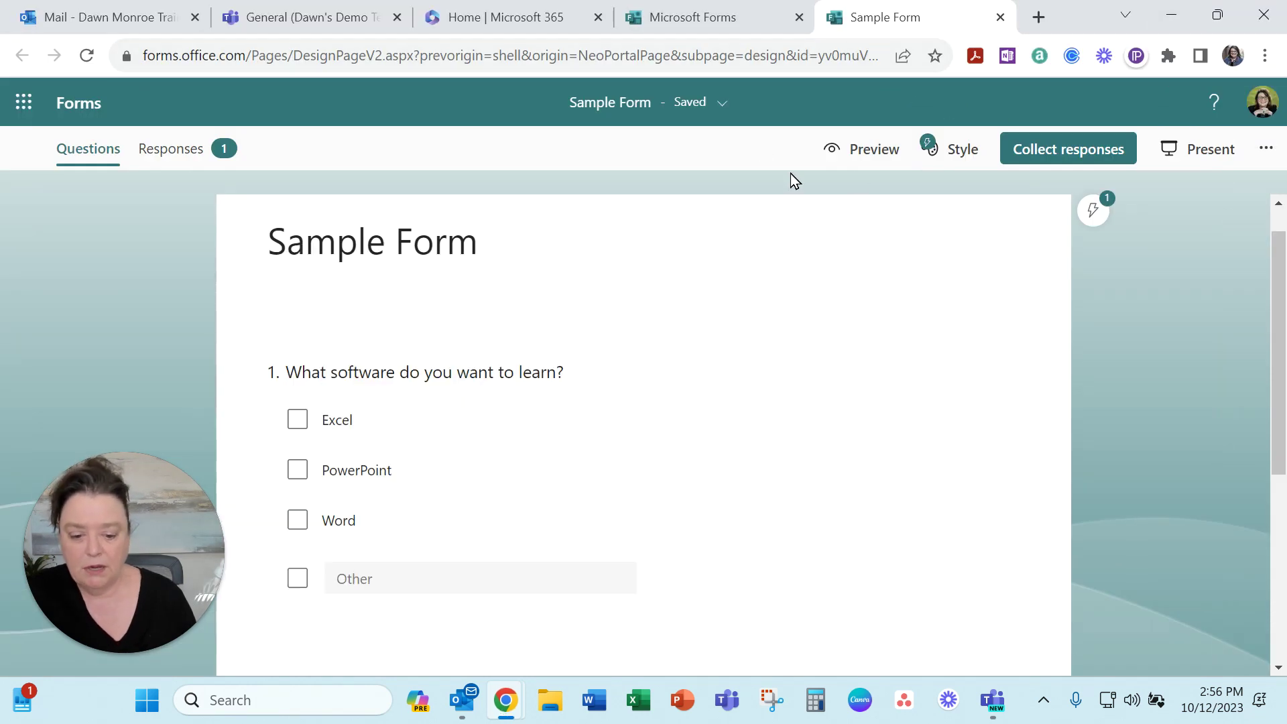
# Export the single-response summary to Sample Form(1-1).xlsx and open the downloaded file
pyautogui.click(181, 151)
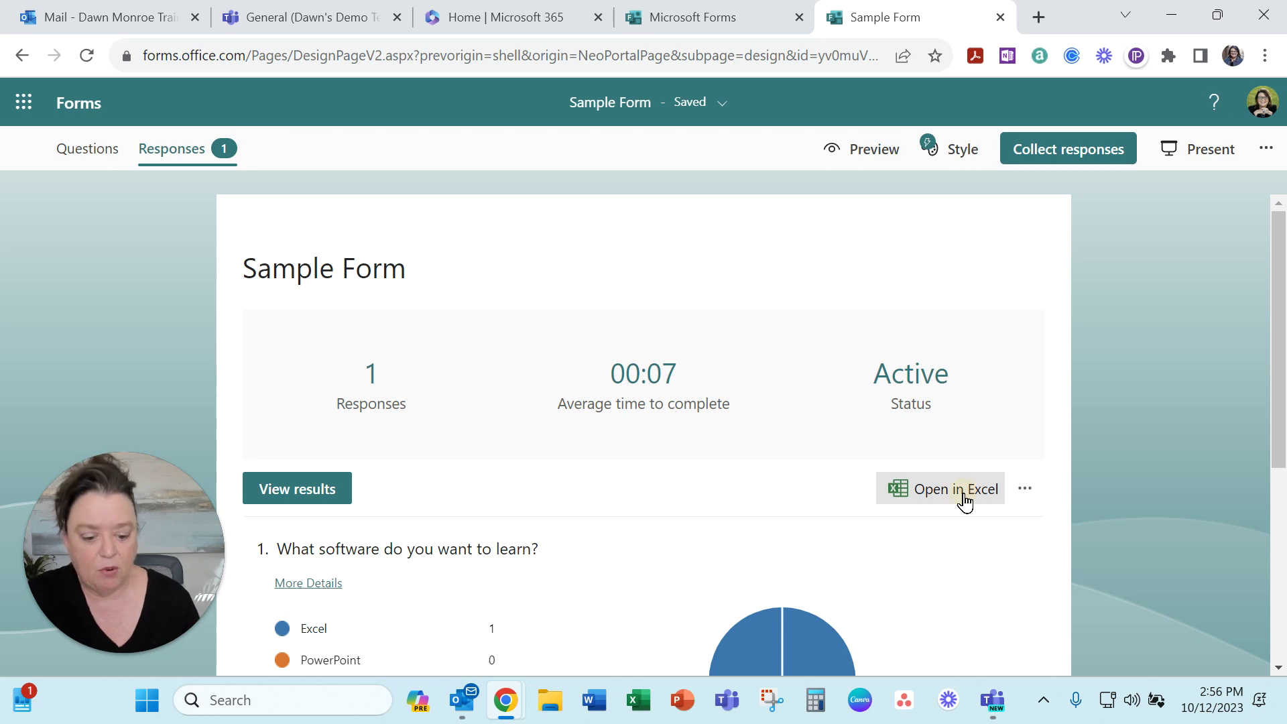
pyautogui.click(964, 500)
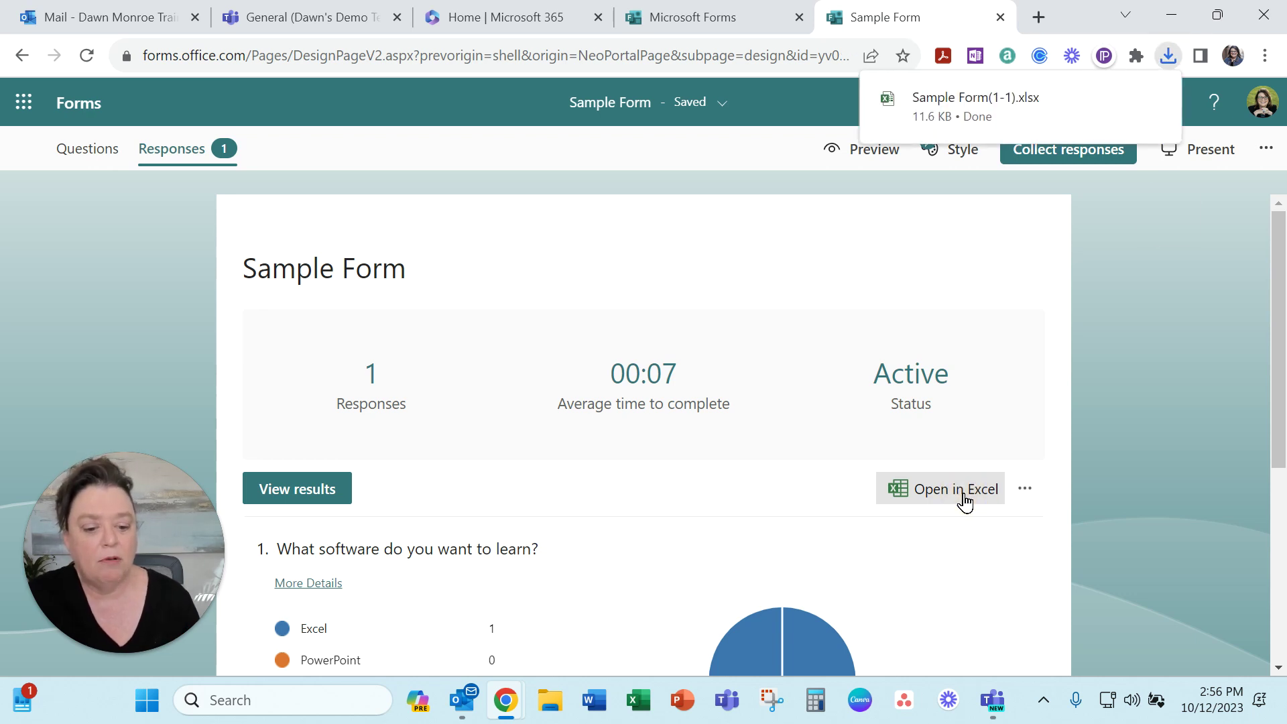
pyautogui.click(1091, 97)
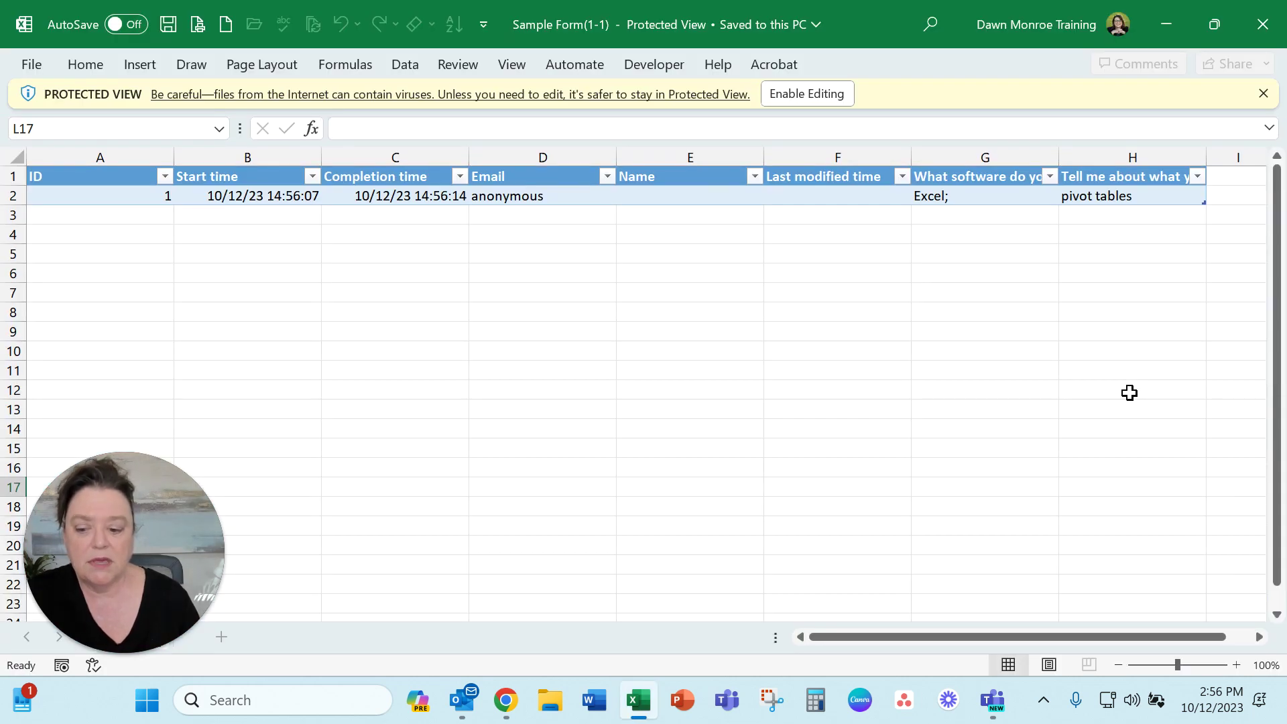
# Enable editing in Sample Form(1-1).xlsx, then minimize Excel back to the Forms responses page
pyautogui.click(828, 99)
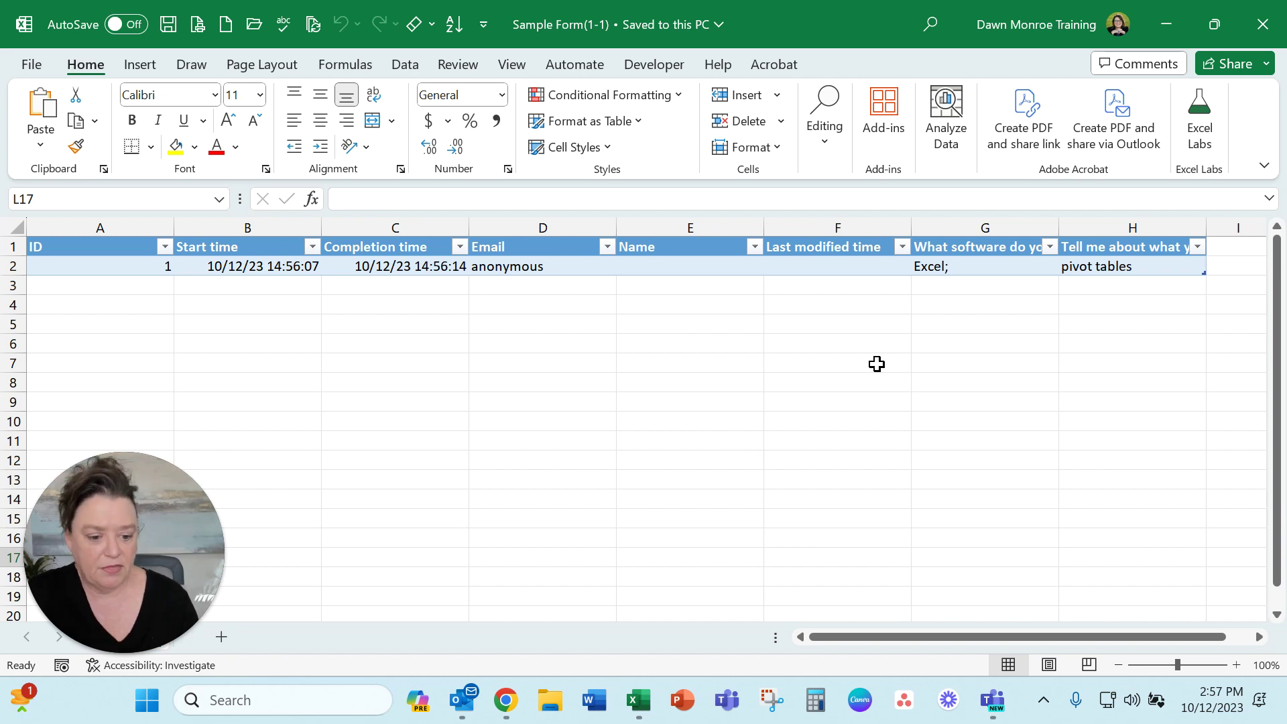
pyautogui.click(1171, 22)
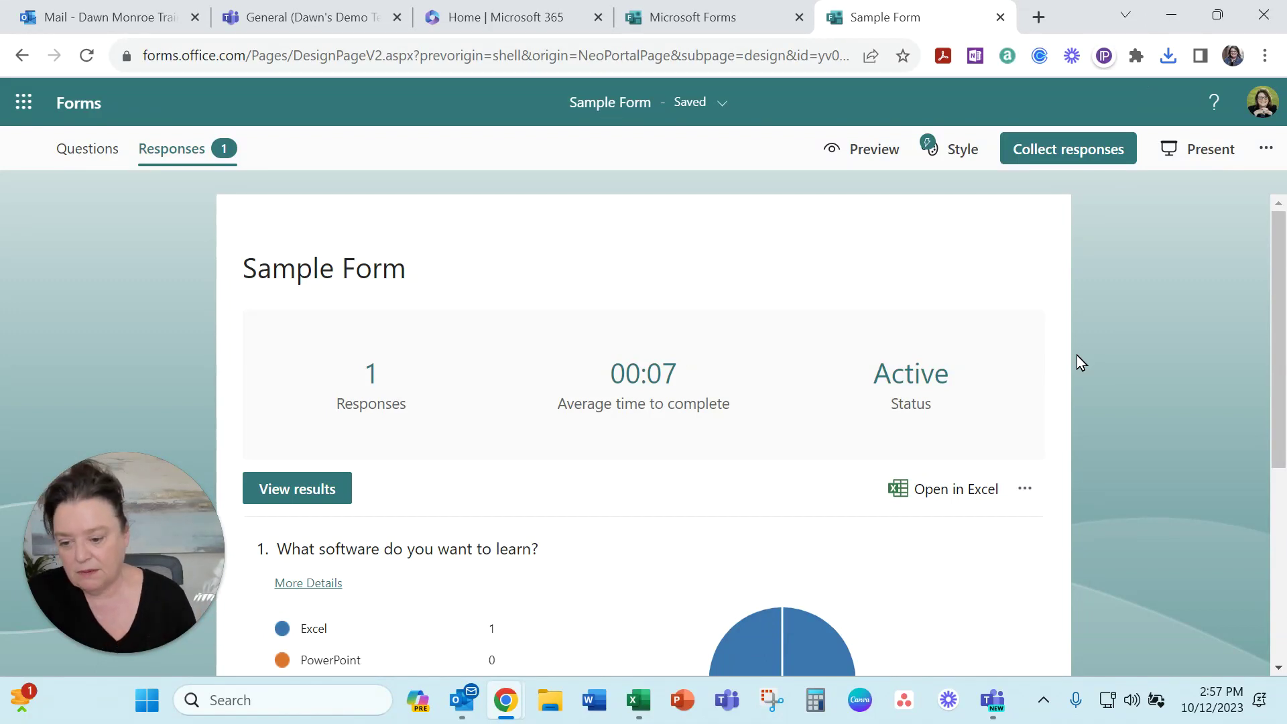
# Create a new Forms for Excel workbook named TestingOctober in the General channel's Files
pyautogui.click(309, 15)
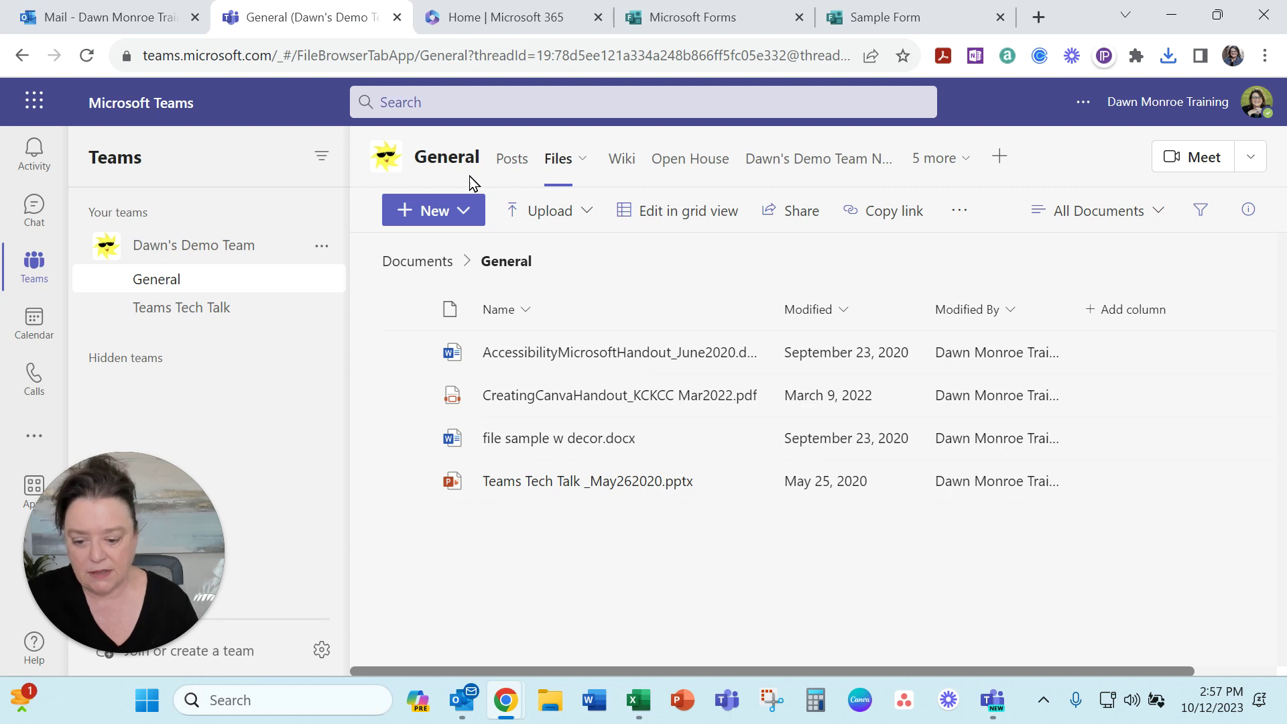
pyautogui.click(472, 210)
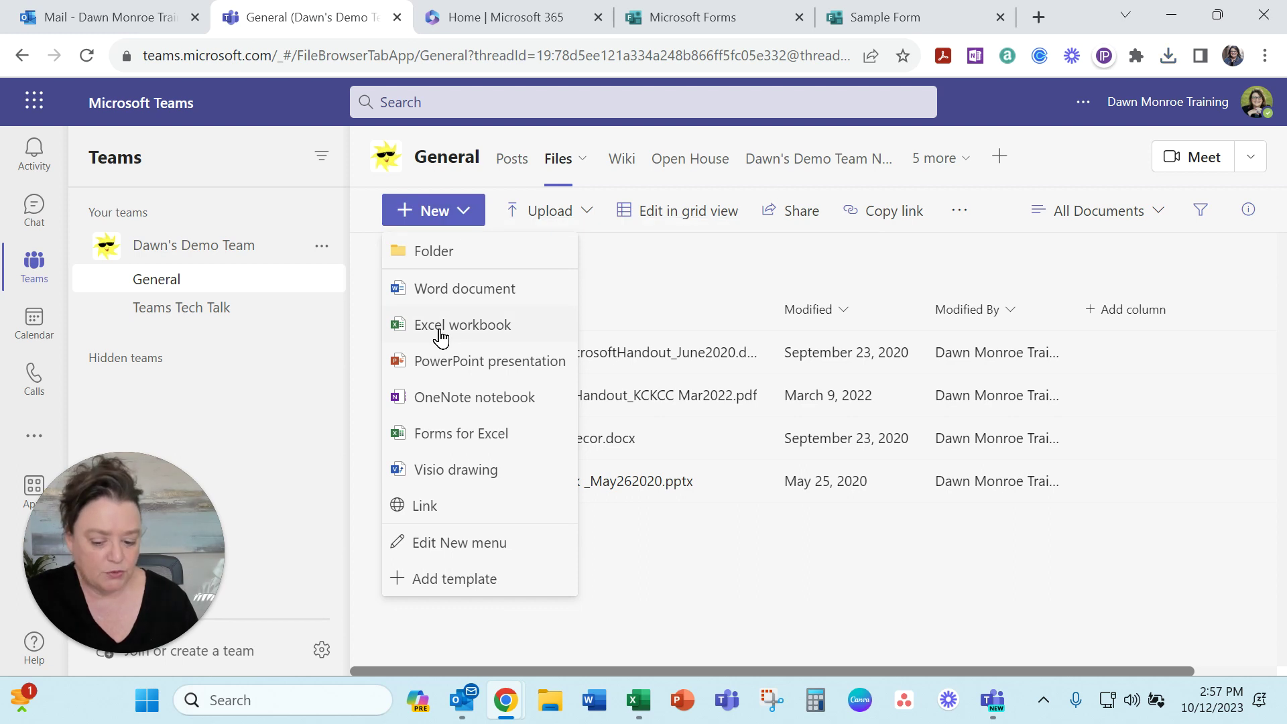
pyautogui.click(459, 441)
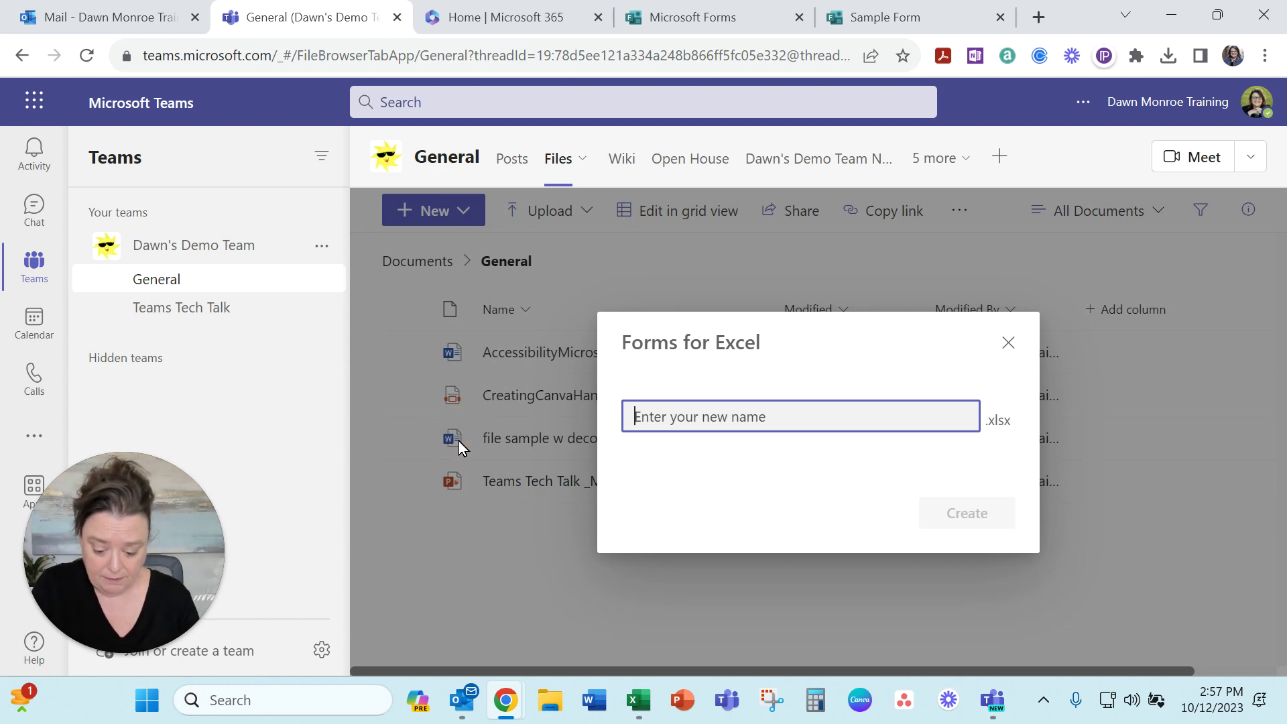
pyautogui.write('TestingOctober')
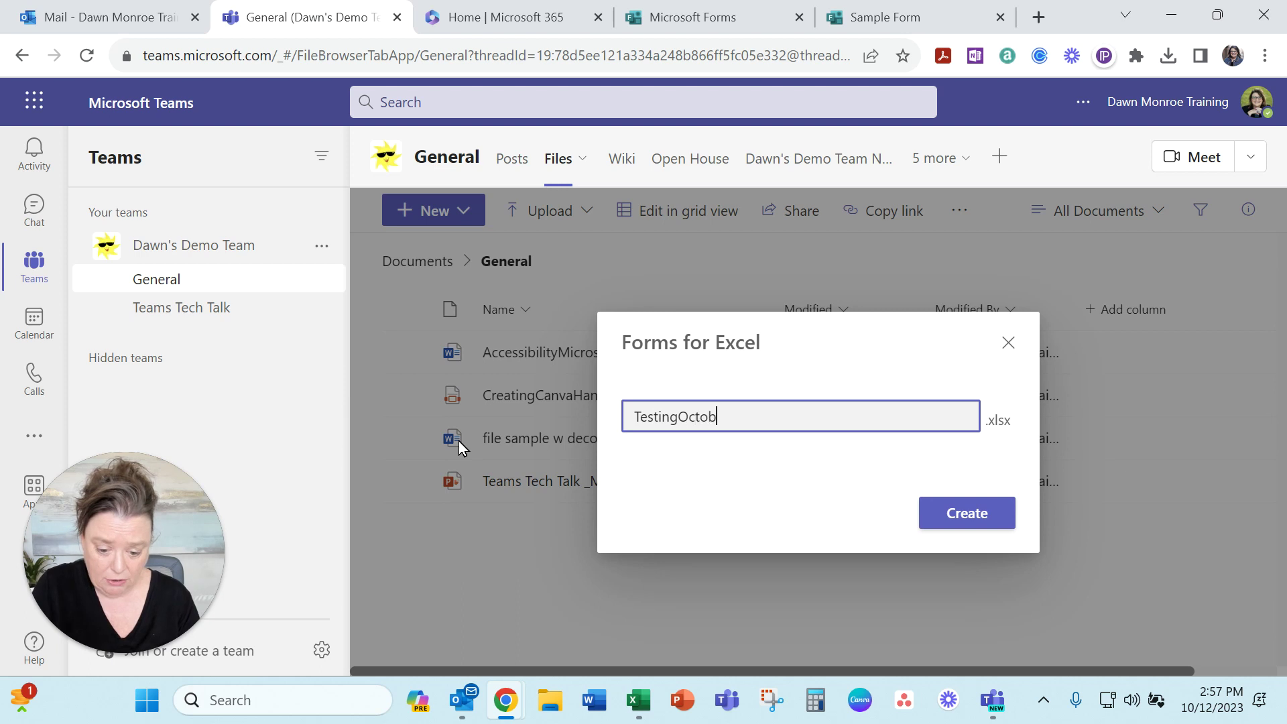
pyautogui.click(983, 515)
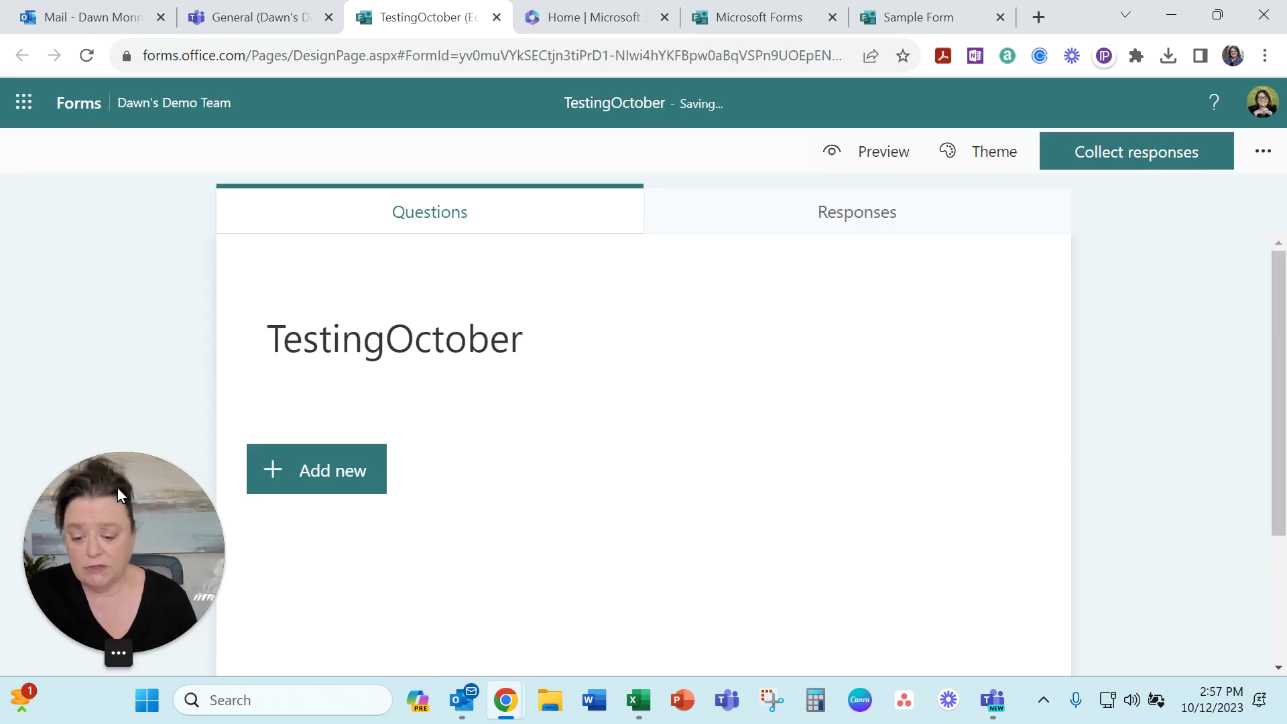
# Add a text question titled 'This is a question' to TestingOctober
pyautogui.click(349, 480)
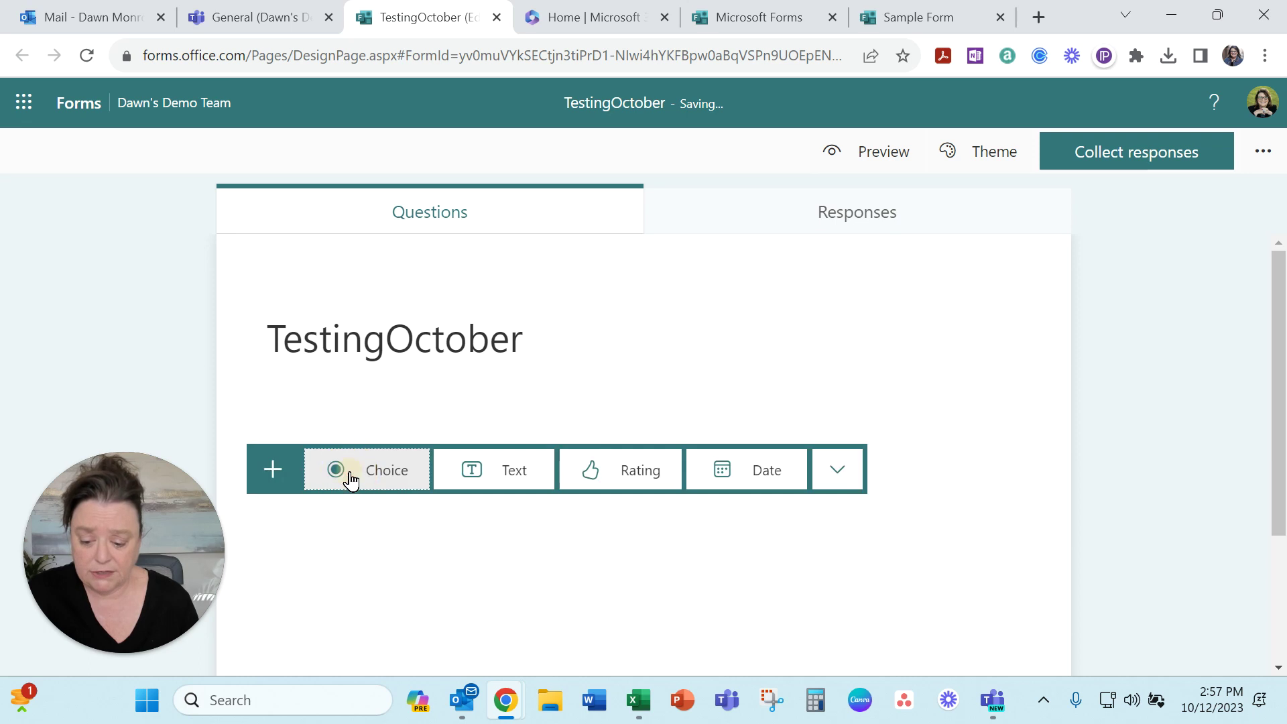
pyautogui.click(490, 477)
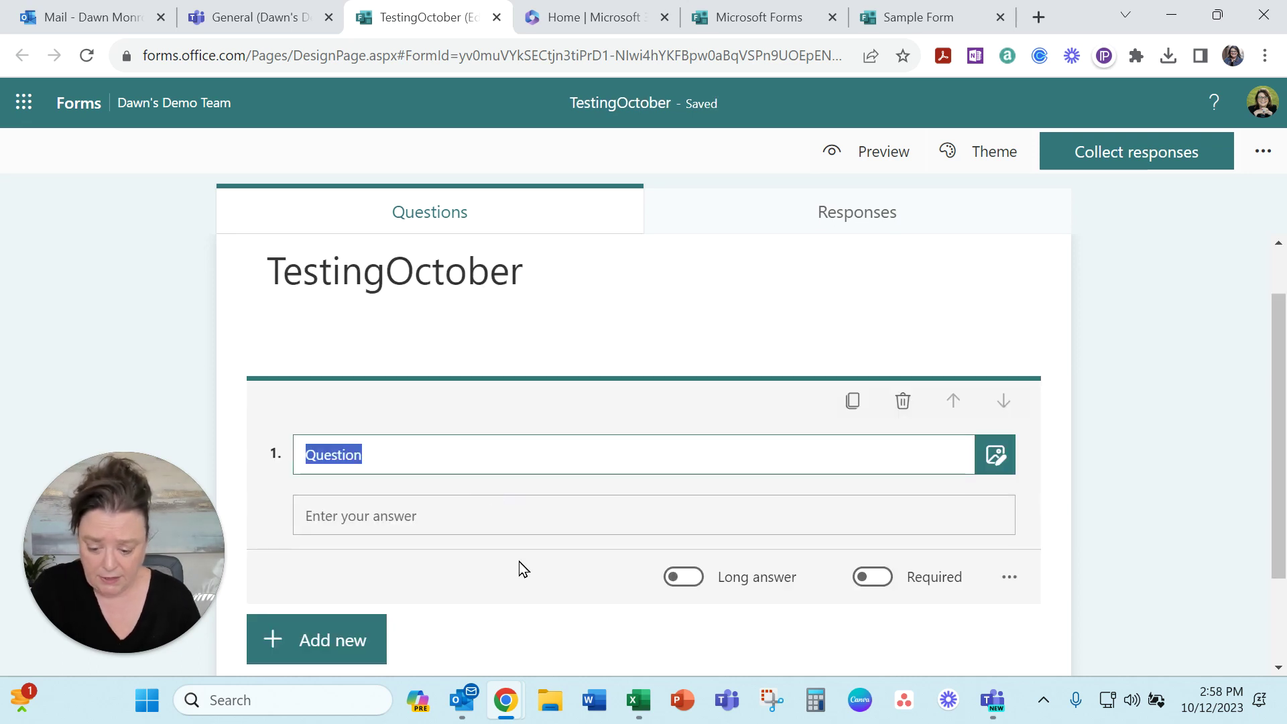
pyautogui.write('This is a question')
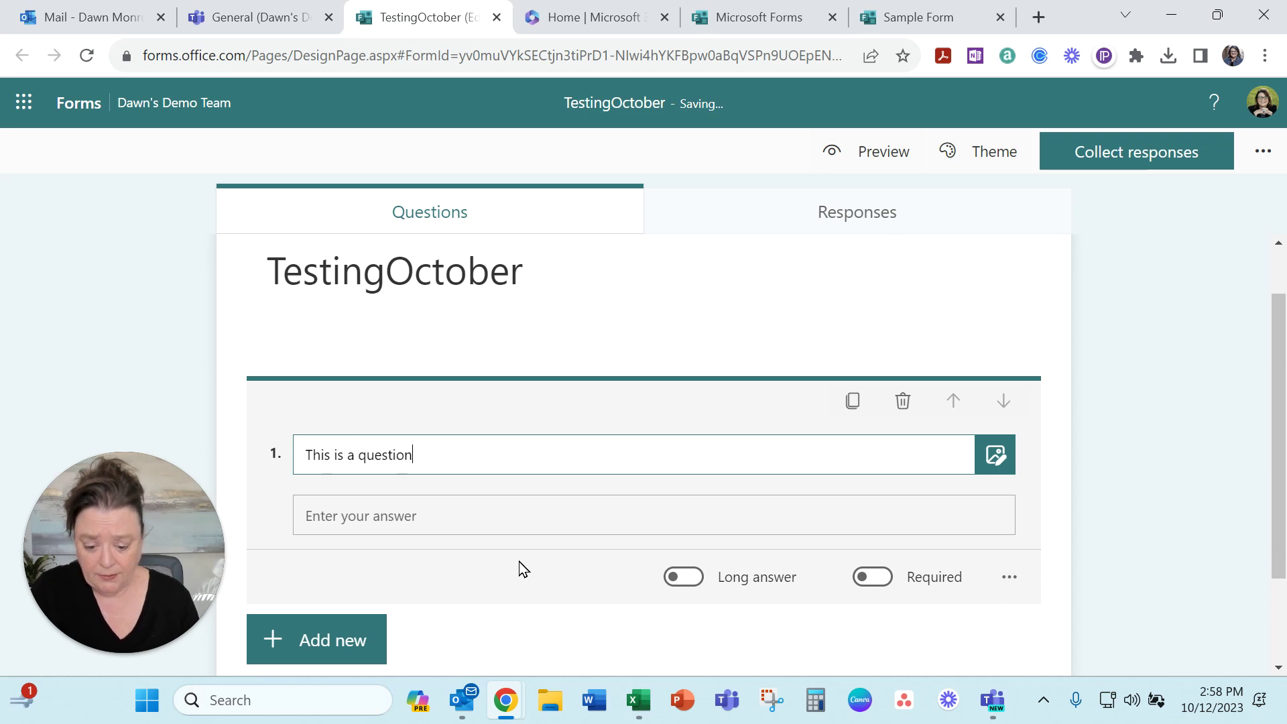
pyautogui.scroll(-1, 528, 567)
pyautogui.scroll(-1, 528, 567)
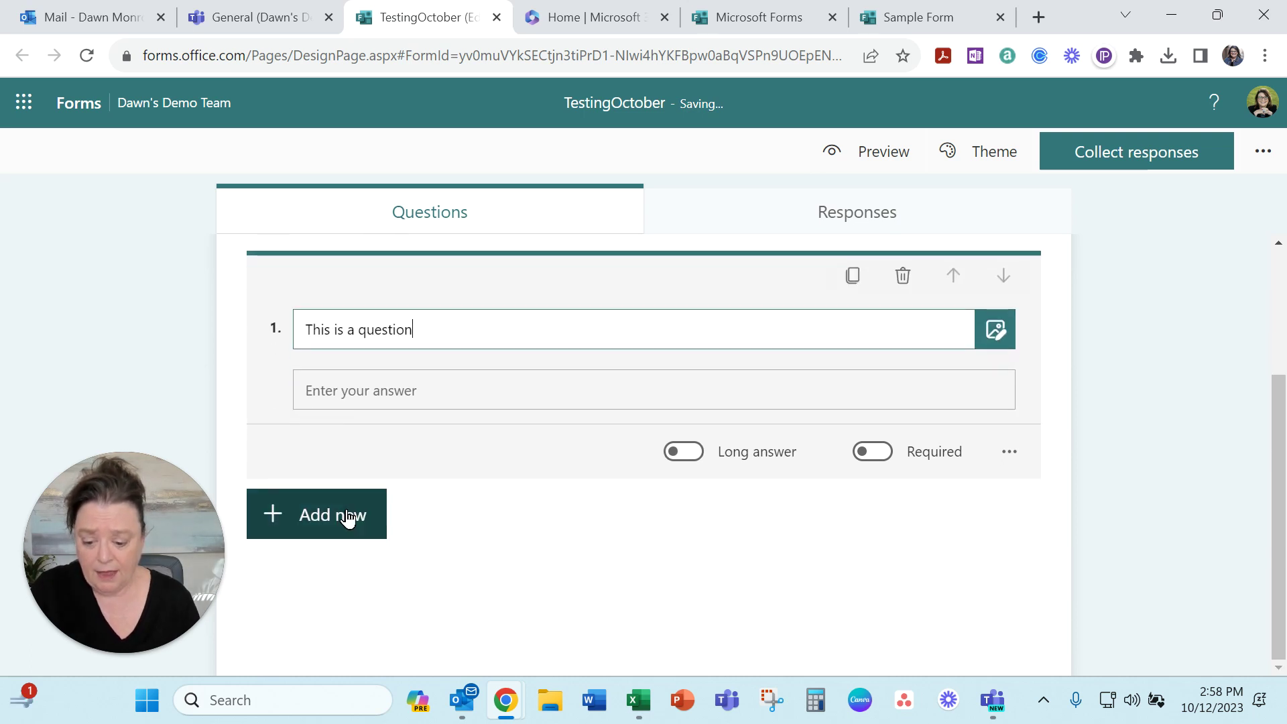
# Add a choice question 'You choose' with options 'choice 1' and 'choice 2'
pyautogui.click(345, 517)
pyautogui.click(394, 517)
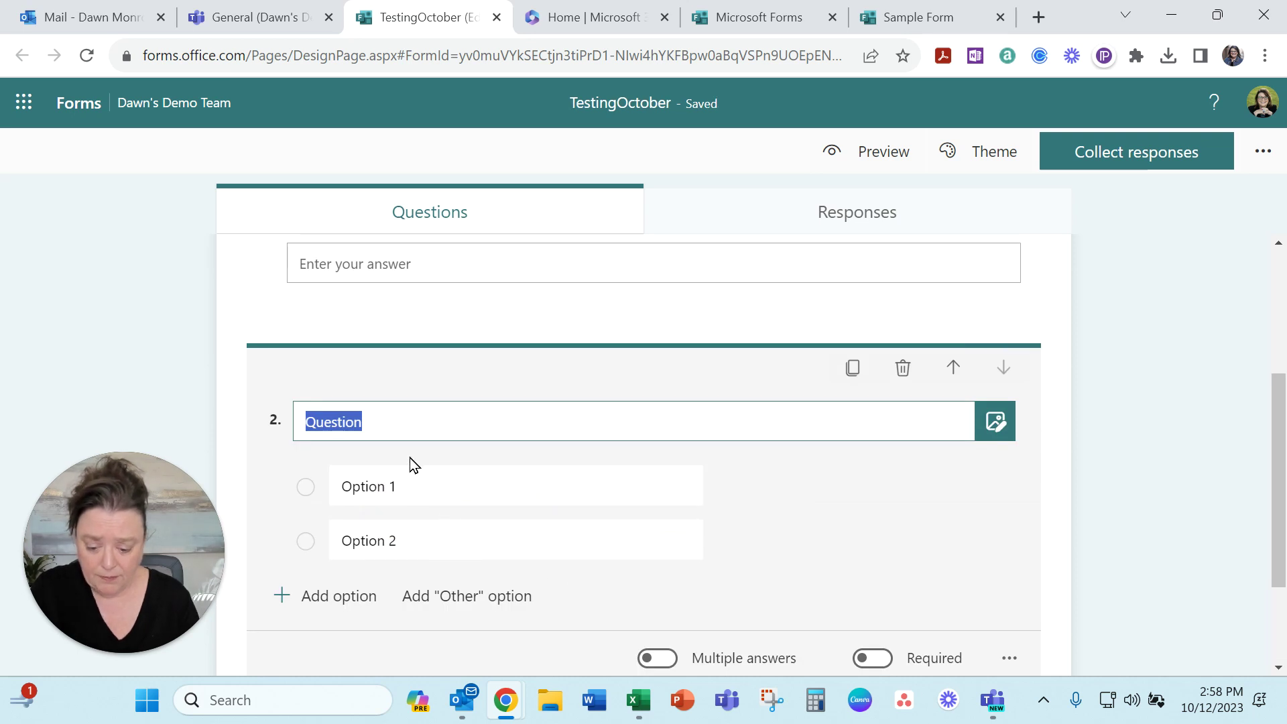
pyautogui.write('You choose')
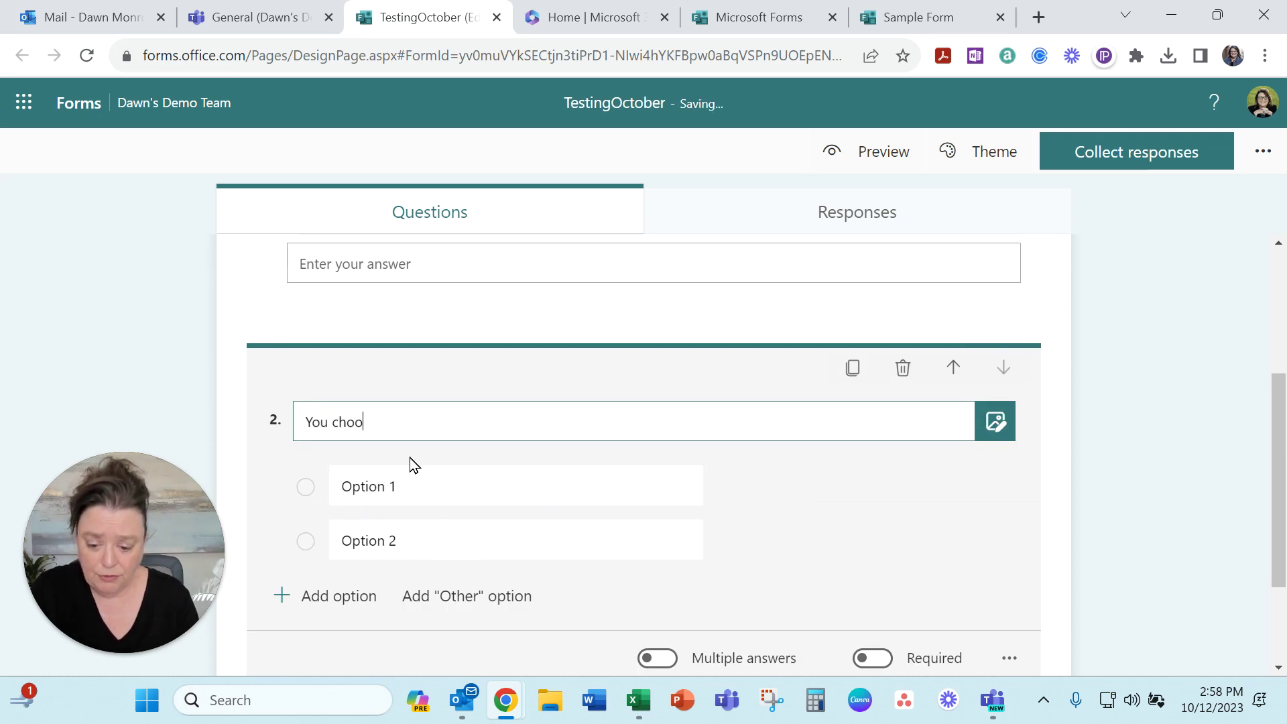
pyautogui.click(402, 485)
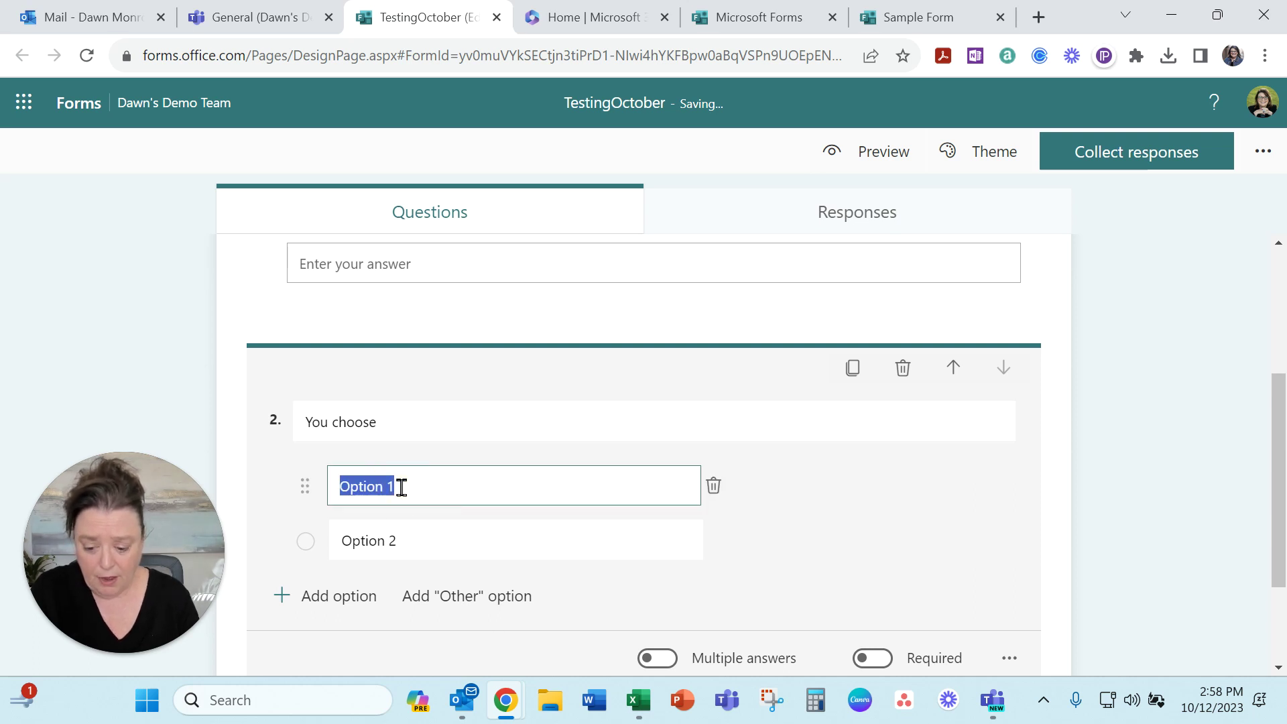
pyautogui.write('choice 1')
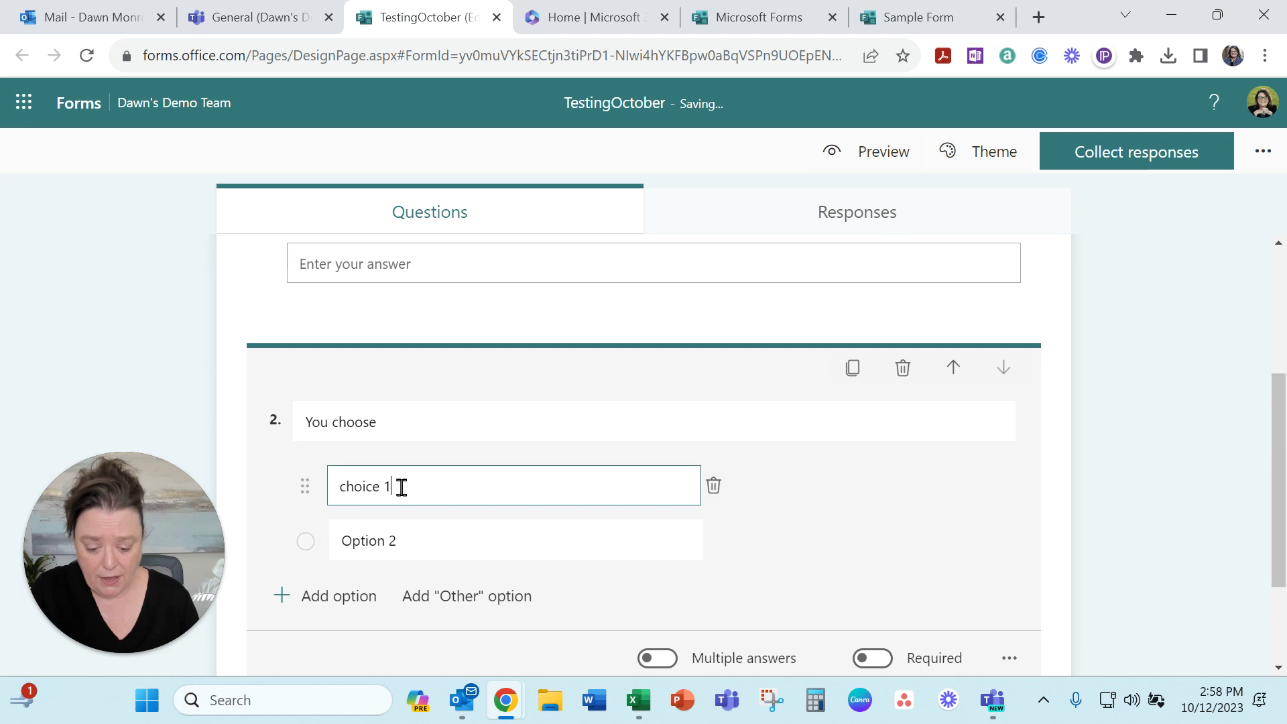
pyautogui.press('Tab')
pyautogui.press('Tab')
pyautogui.write('choice 2')
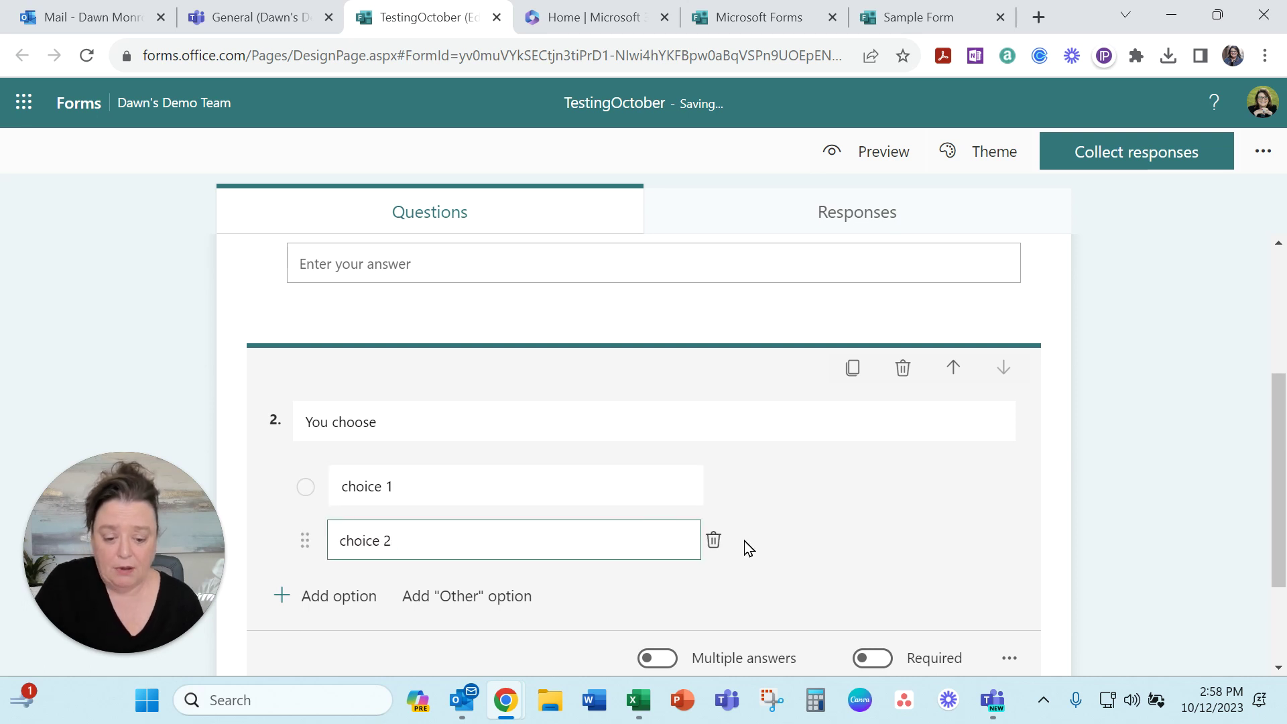
pyautogui.click(885, 583)
pyautogui.scroll(-2, 754, 586)
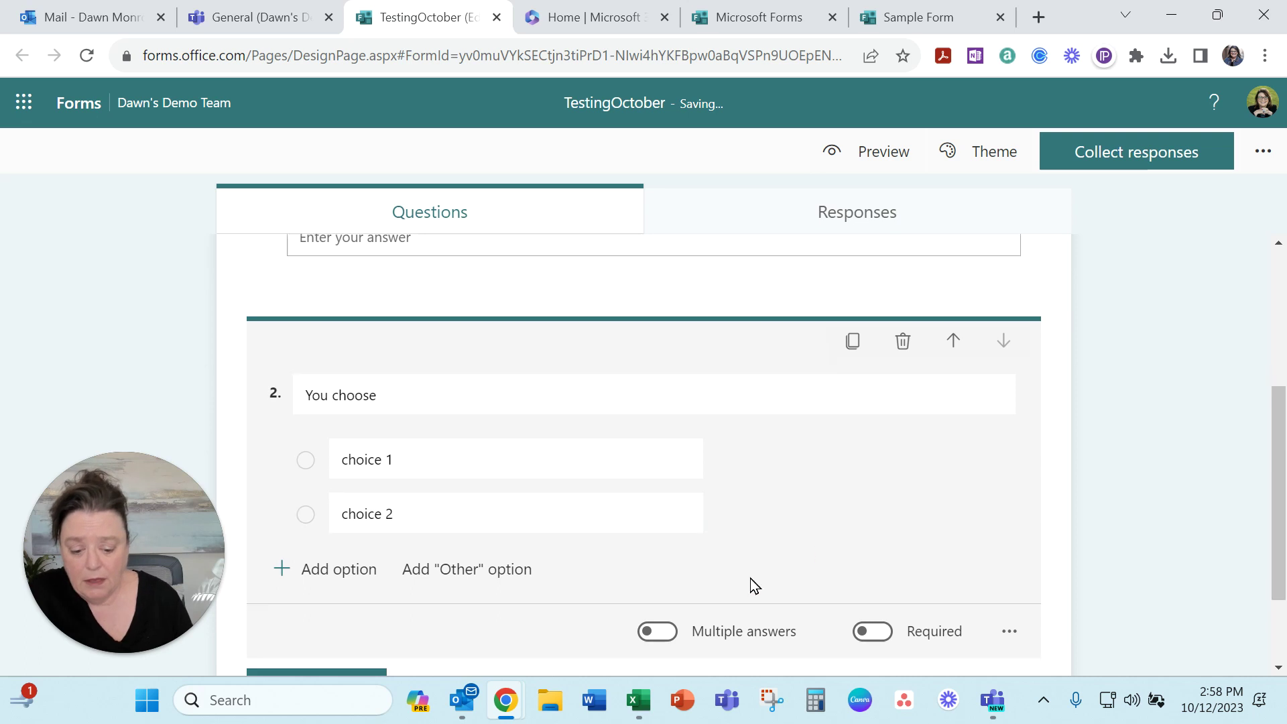
pyautogui.scroll(5, 880, 524)
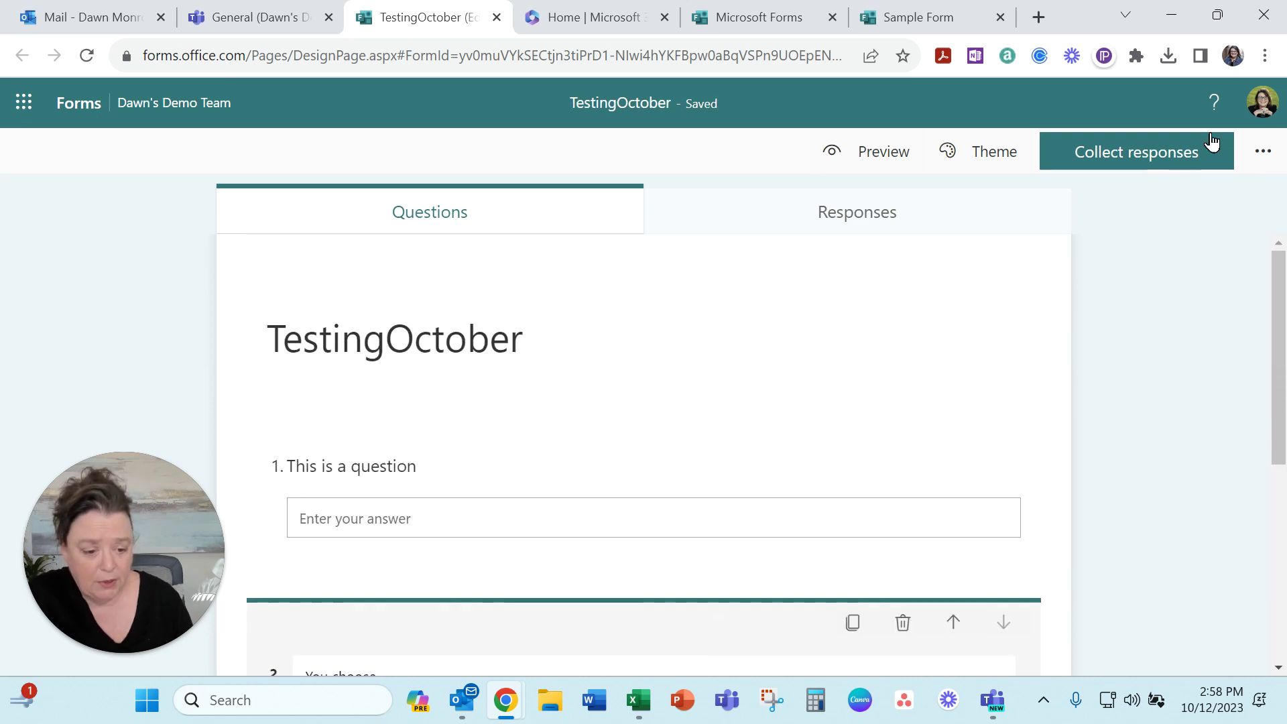
pyautogui.click(1182, 161)
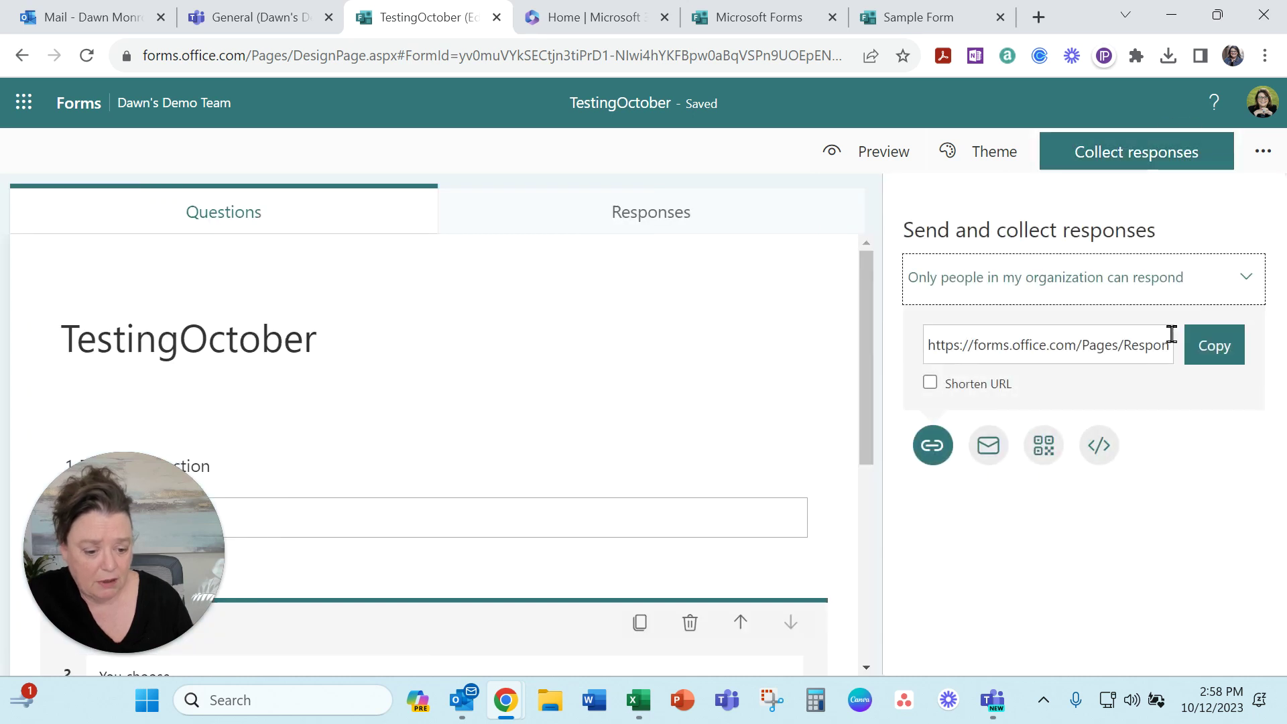
# Set TestingOctober so anyone can respond and copy its response link
pyautogui.click(1239, 287)
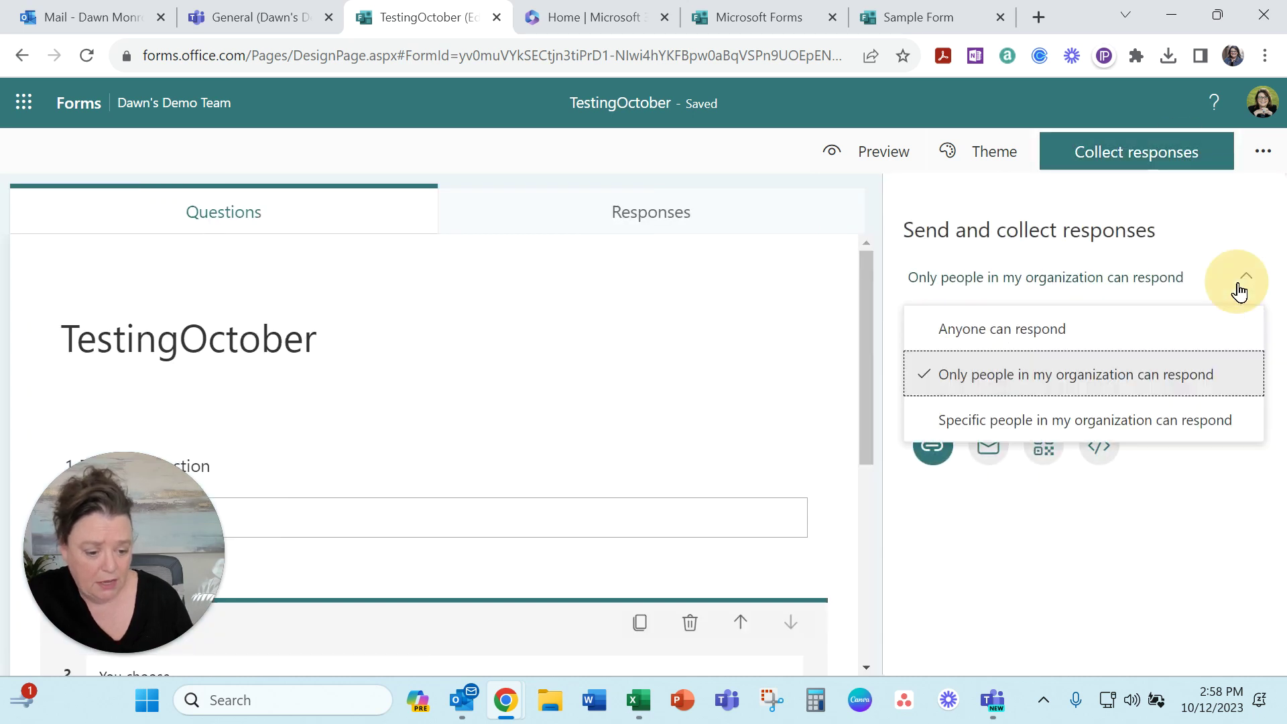
pyautogui.click(1126, 344)
pyautogui.click(1227, 349)
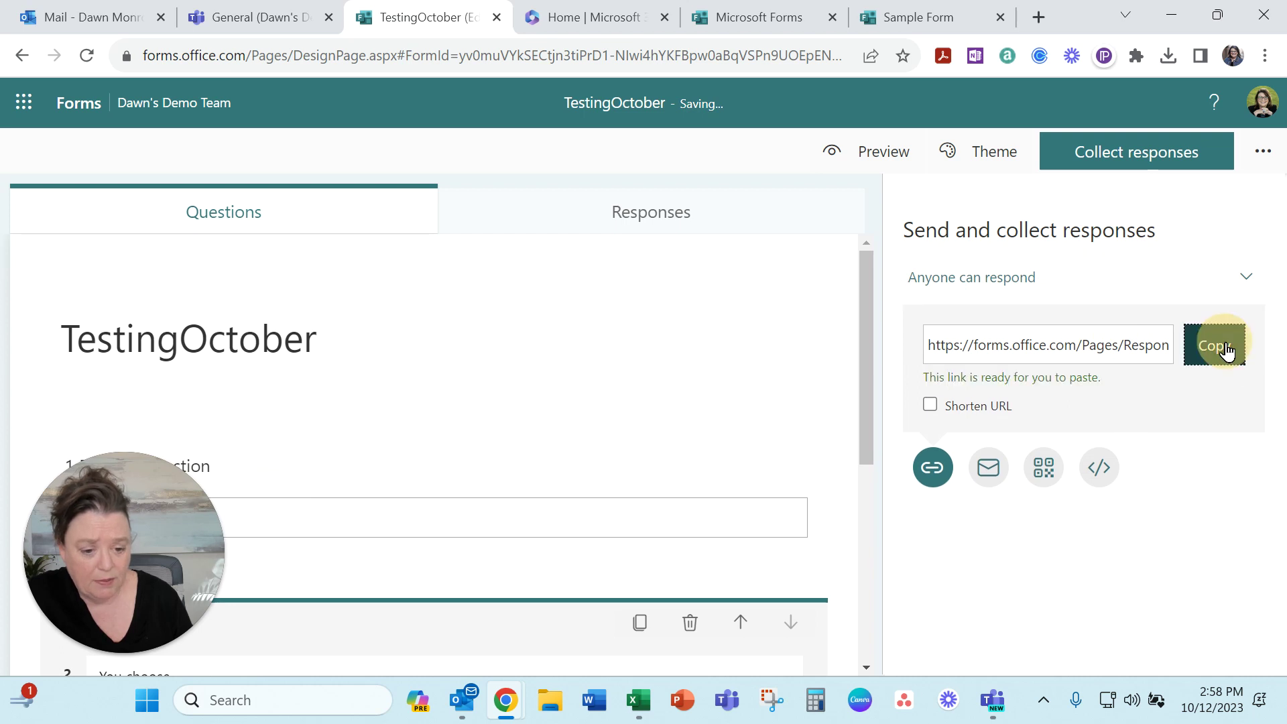
# In an Incognito window, submit a test response answering 'sample' and choice 2
pyautogui.click(1266, 57)
pyautogui.click(1175, 136)
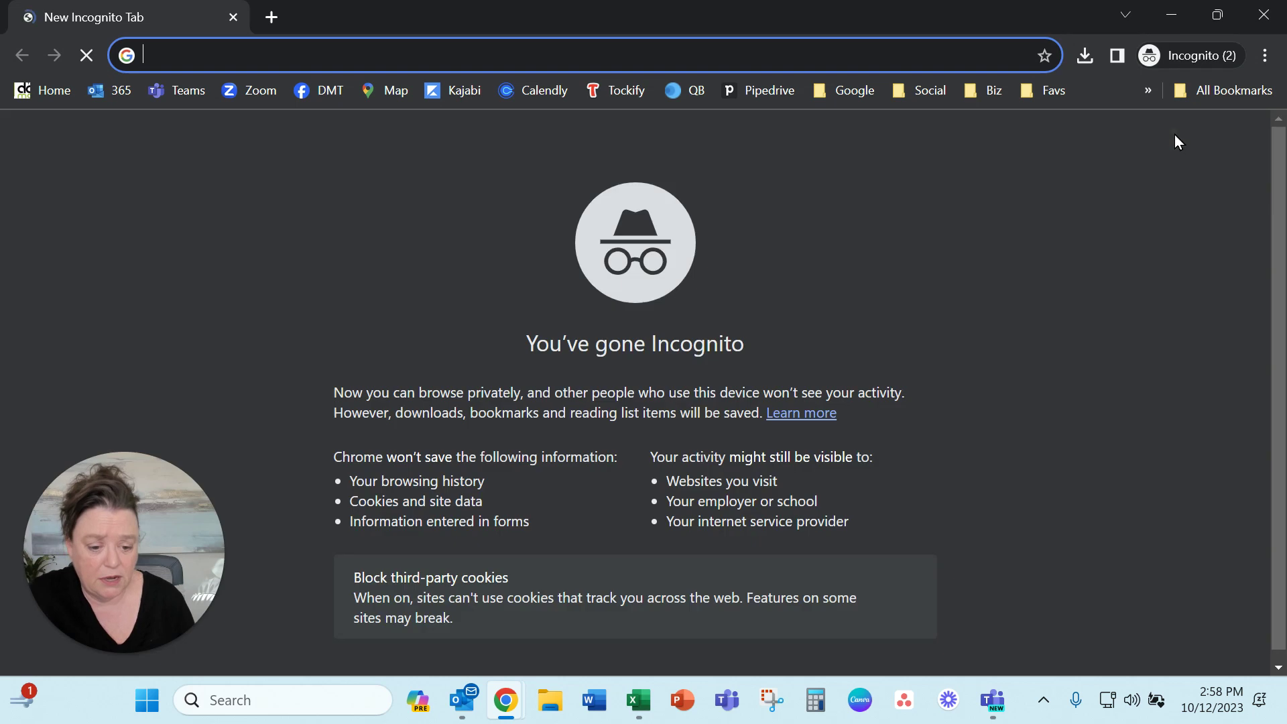
pyautogui.hotkey('ctrl', 'v')
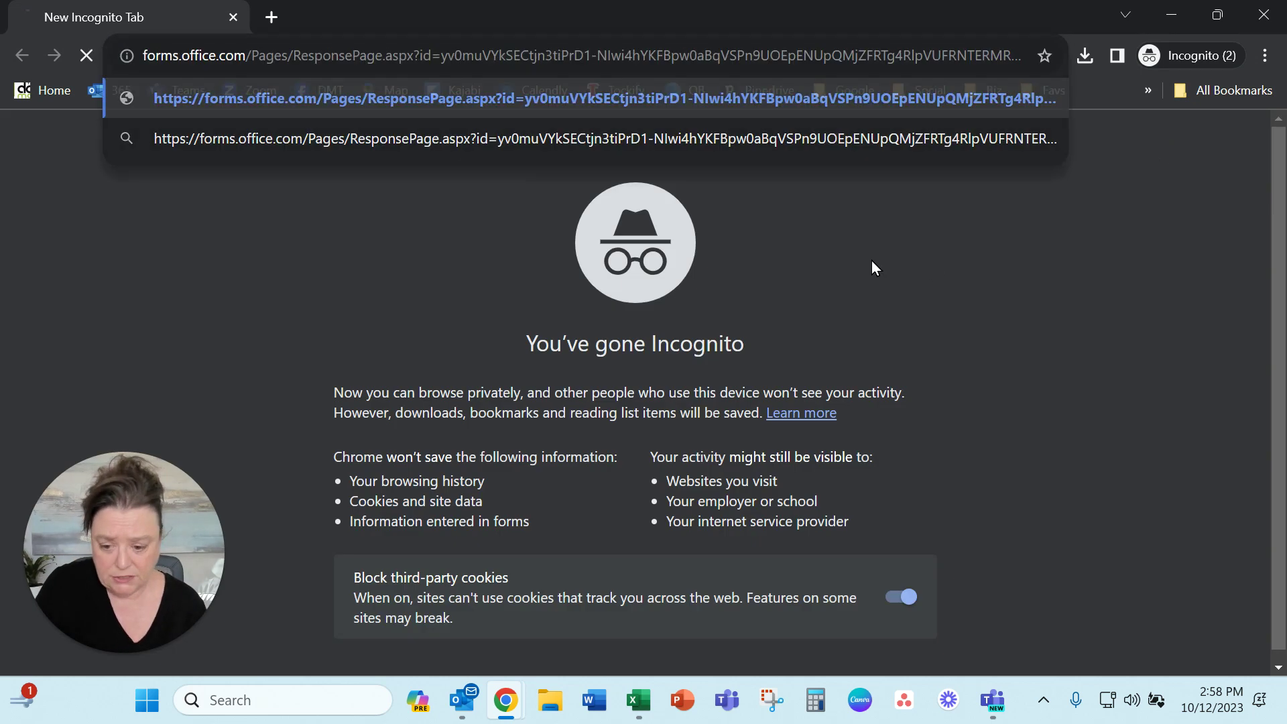
pyautogui.press('Return')
pyautogui.click(539, 393)
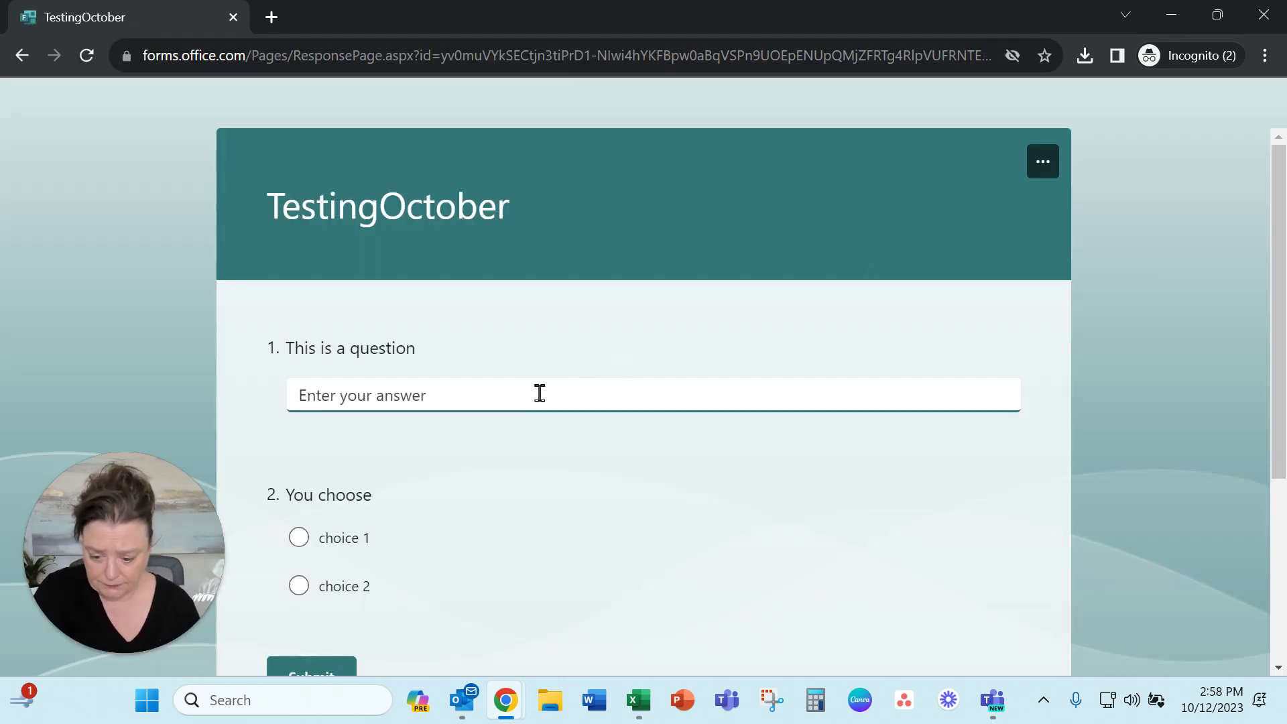
pyautogui.write('sample')
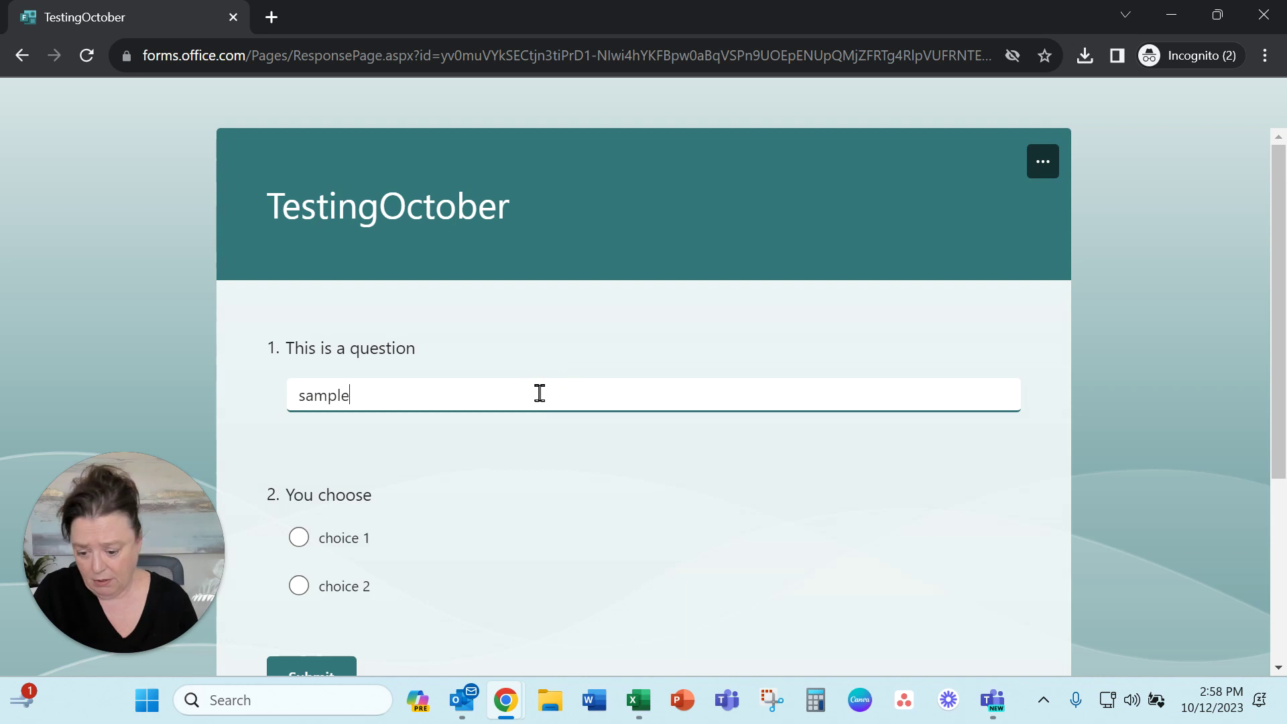
pyautogui.click(300, 587)
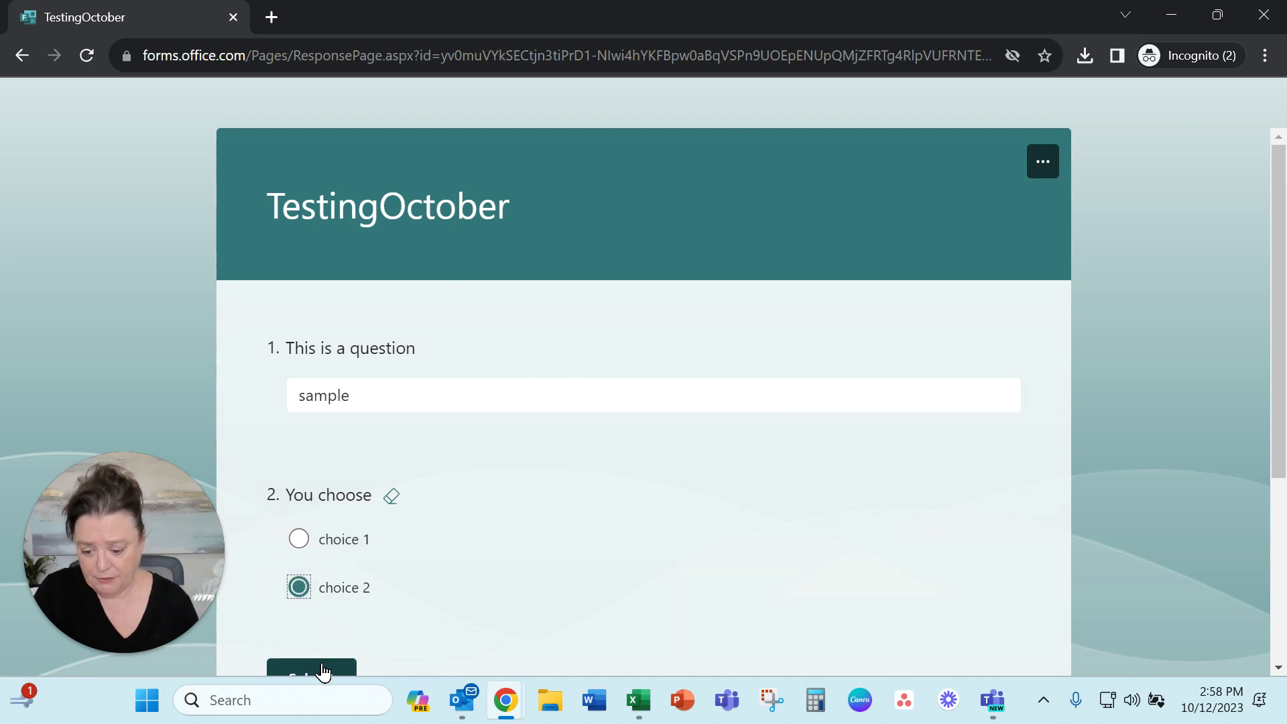
pyautogui.click(322, 671)
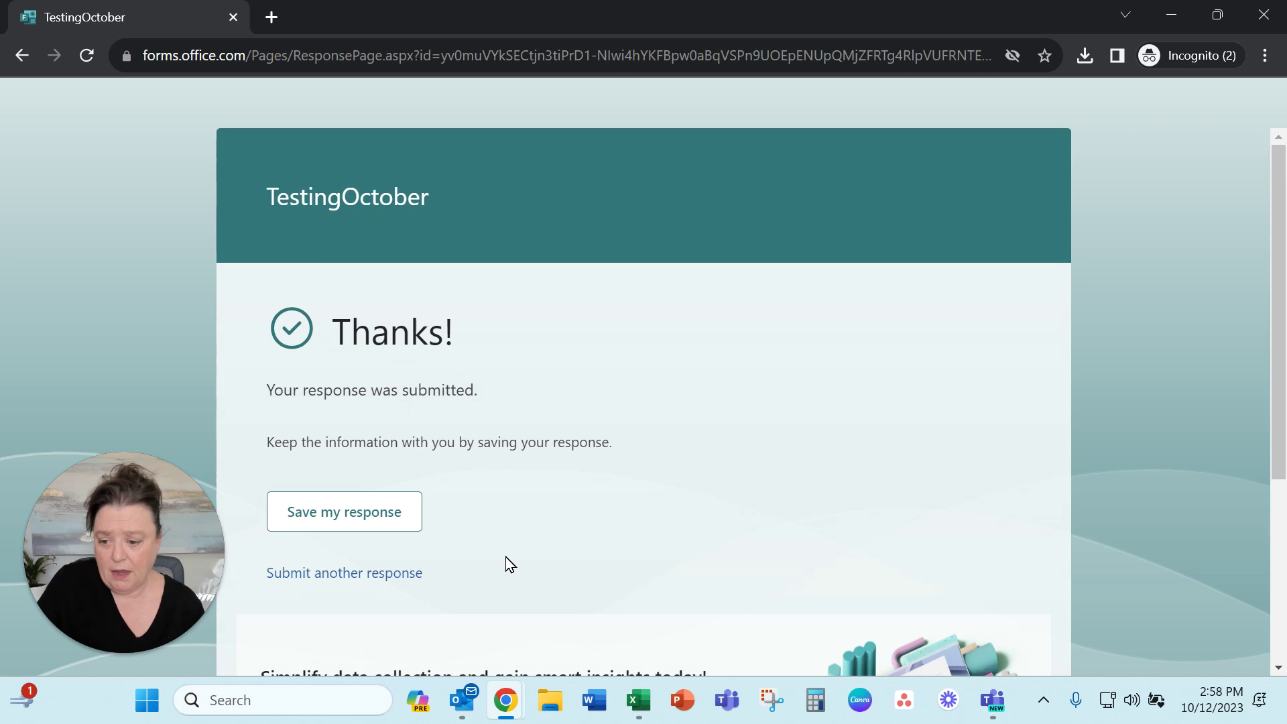
# Open TestingOctober's one-response summary in Excel for the web
pyautogui.click(1180, 14)
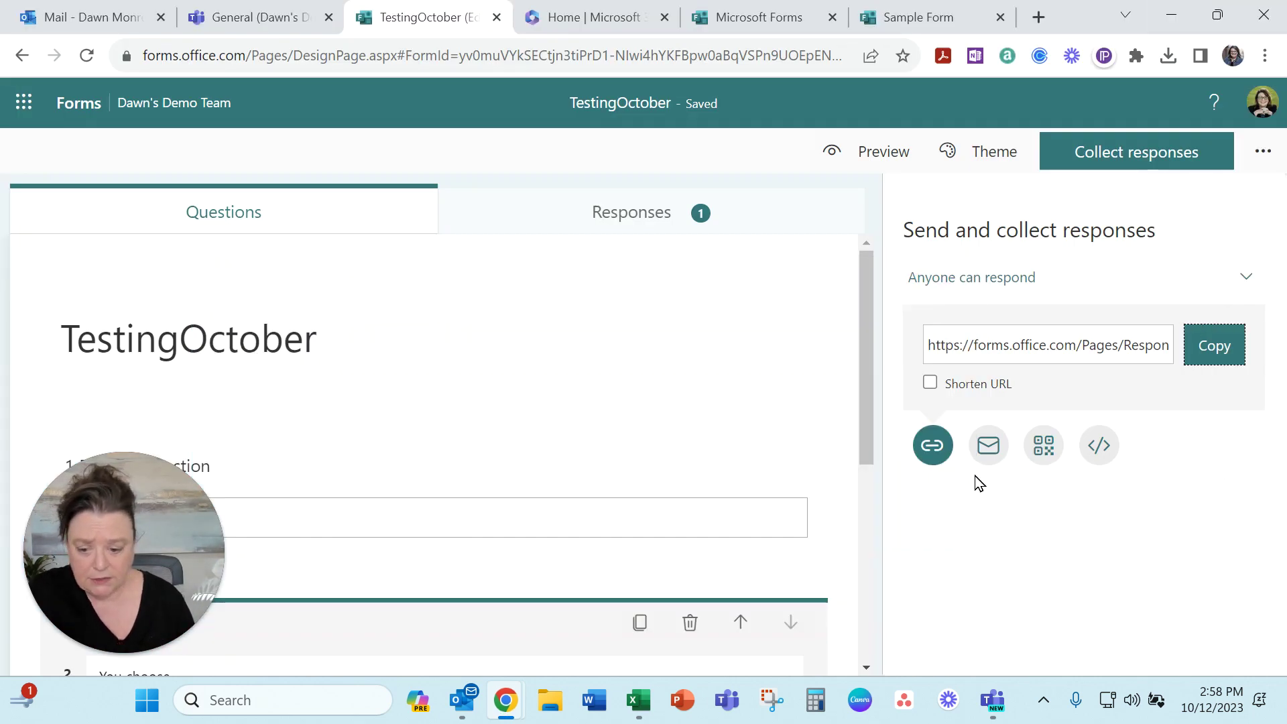
pyautogui.click(638, 214)
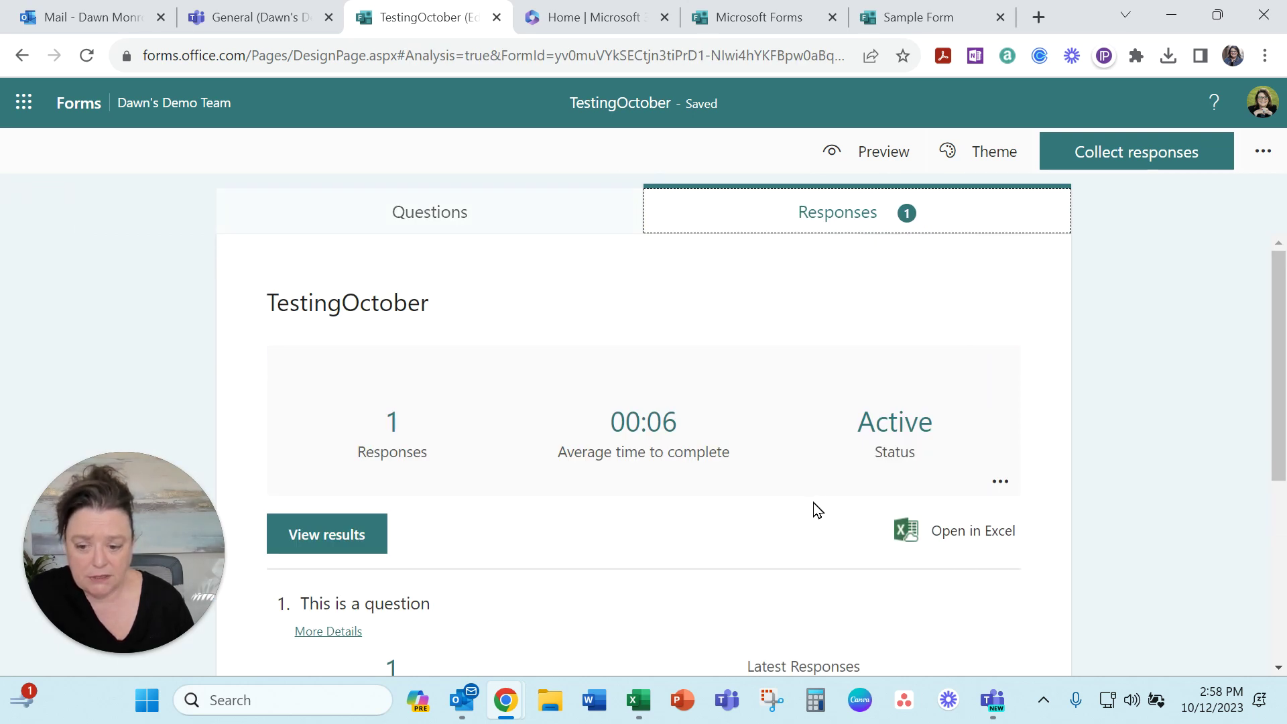
pyautogui.click(953, 551)
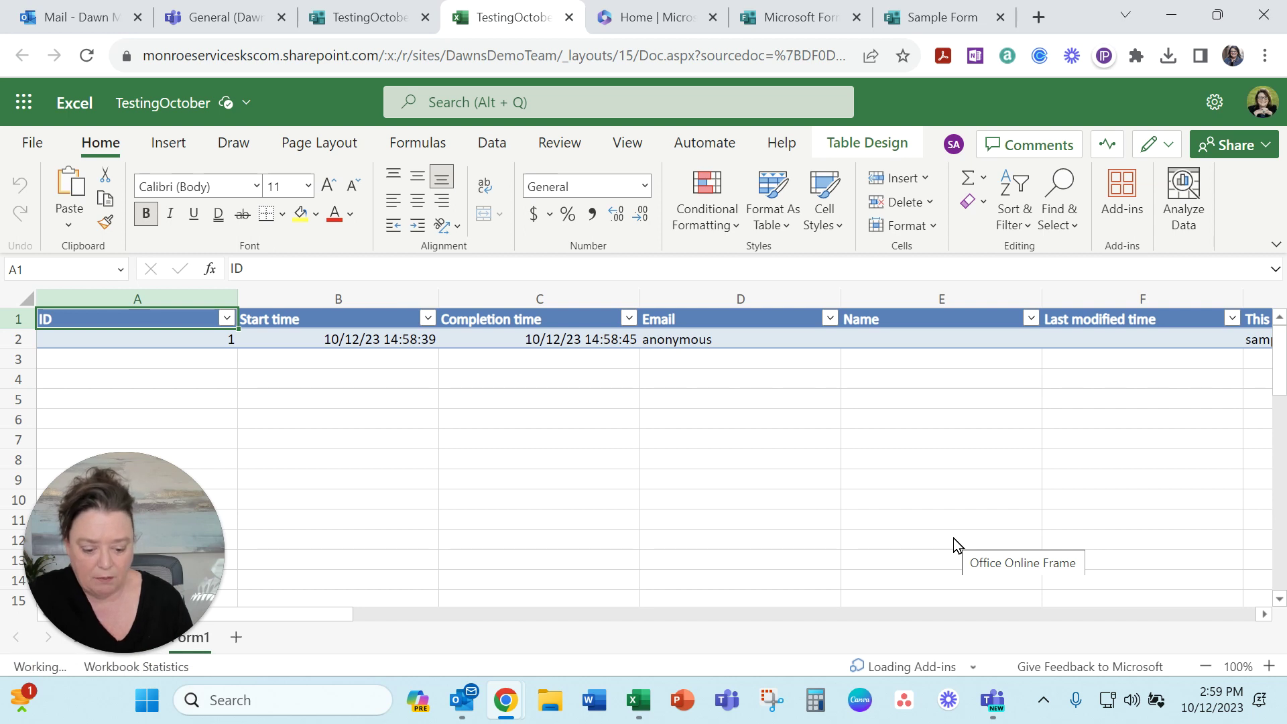
# Bring up the Incognito window showing Sample Form's submitted-response confirmation from the taskbar
pyautogui.moveTo(512, 716)
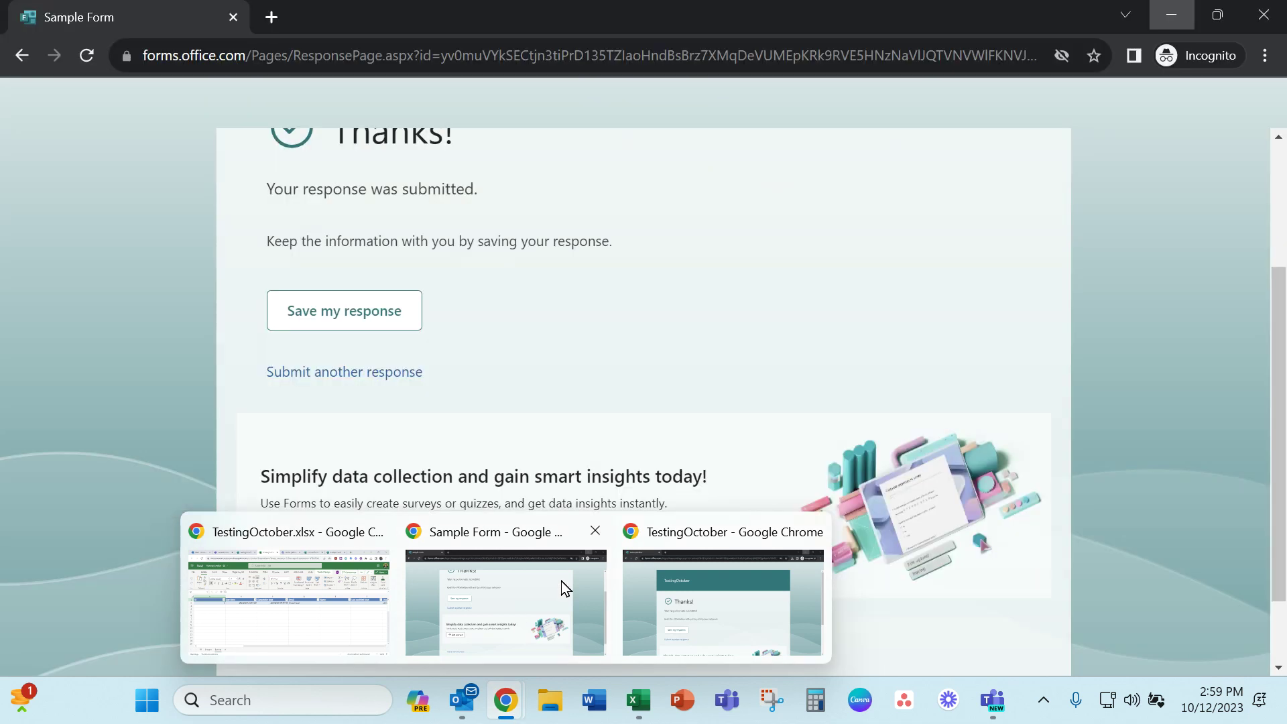
# Submit another Sample Form response choosing PowerPoint and answering 'not linked'
pyautogui.click(563, 588)
pyautogui.scroll(3, 680, 497)
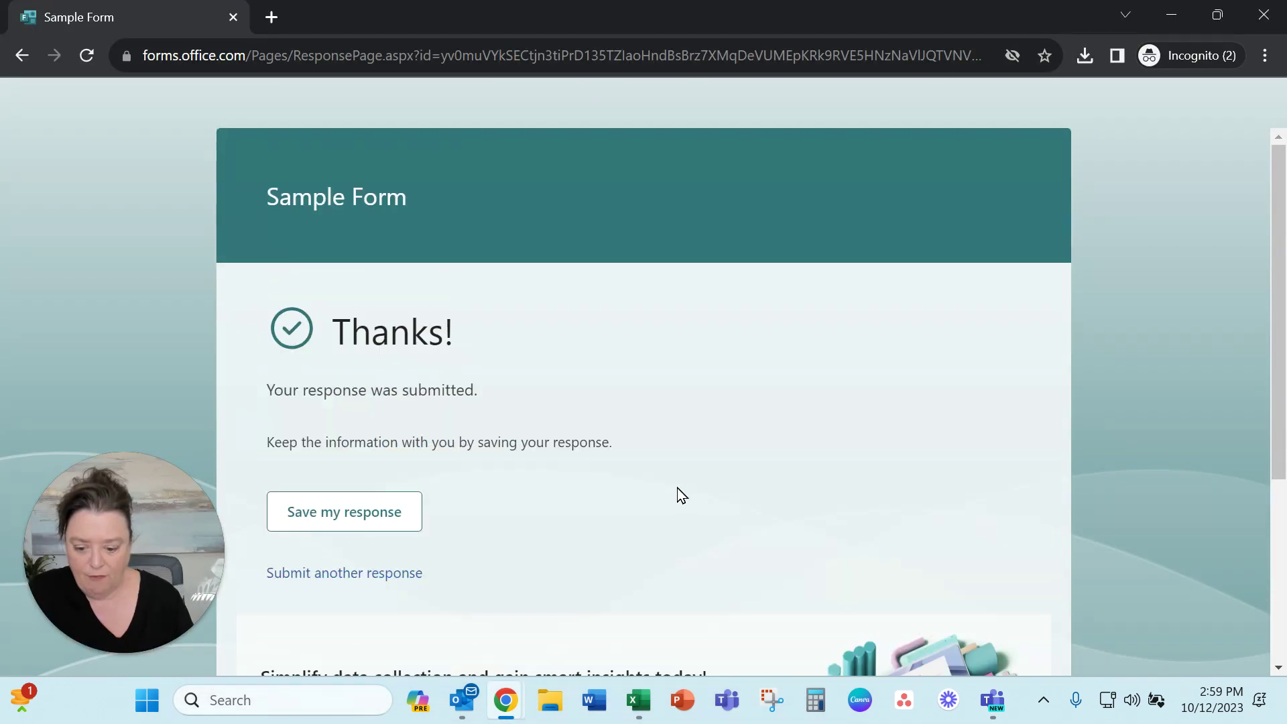
pyautogui.click(343, 572)
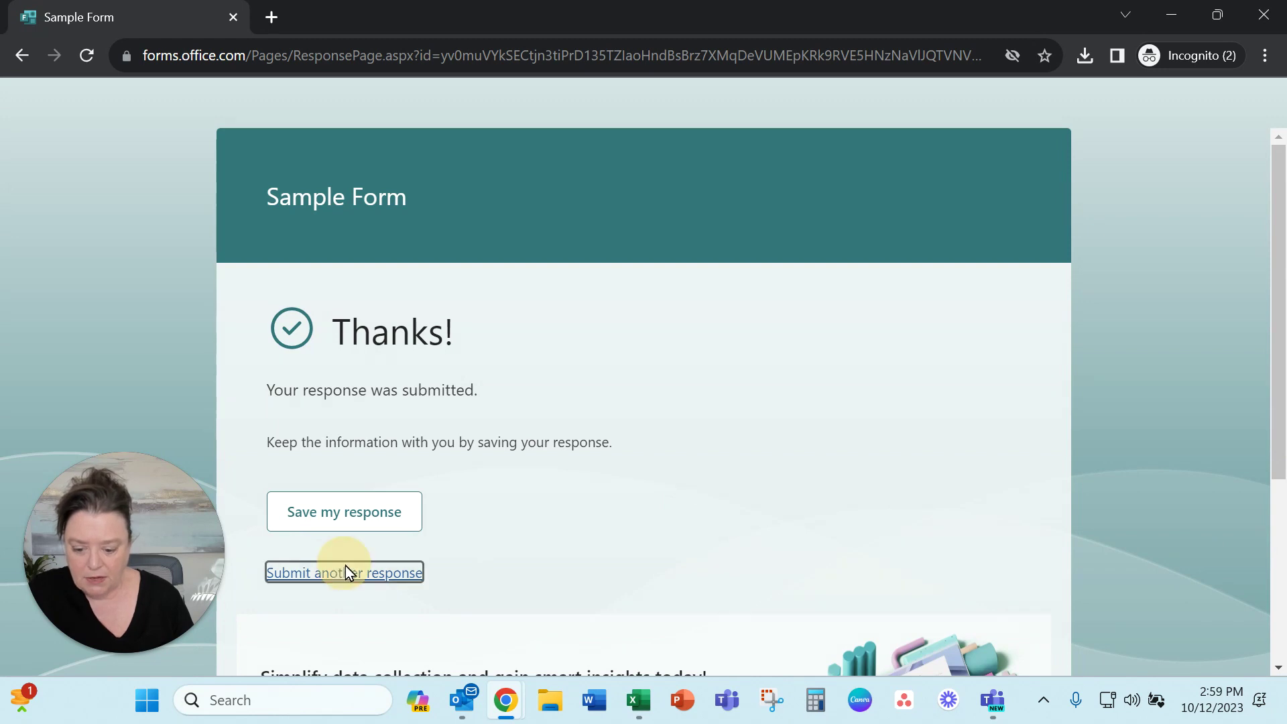
pyautogui.click(299, 440)
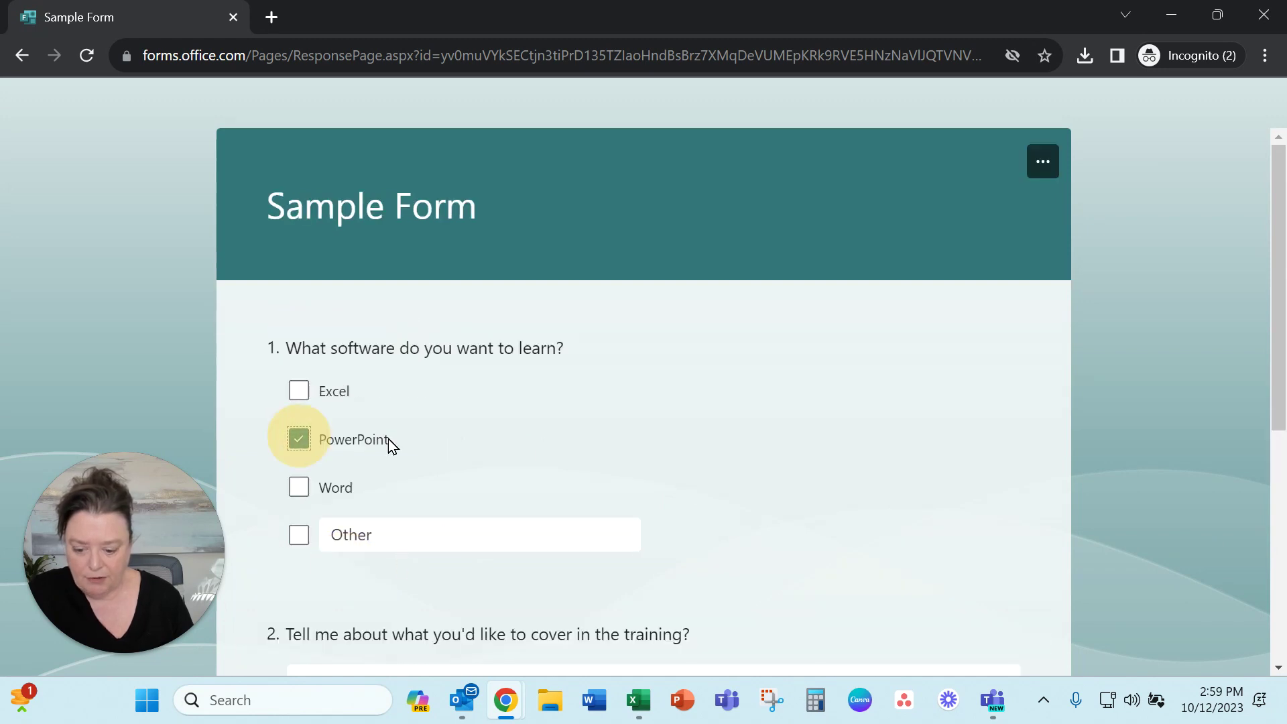
pyautogui.scroll(-3, 543, 450)
pyautogui.click(409, 498)
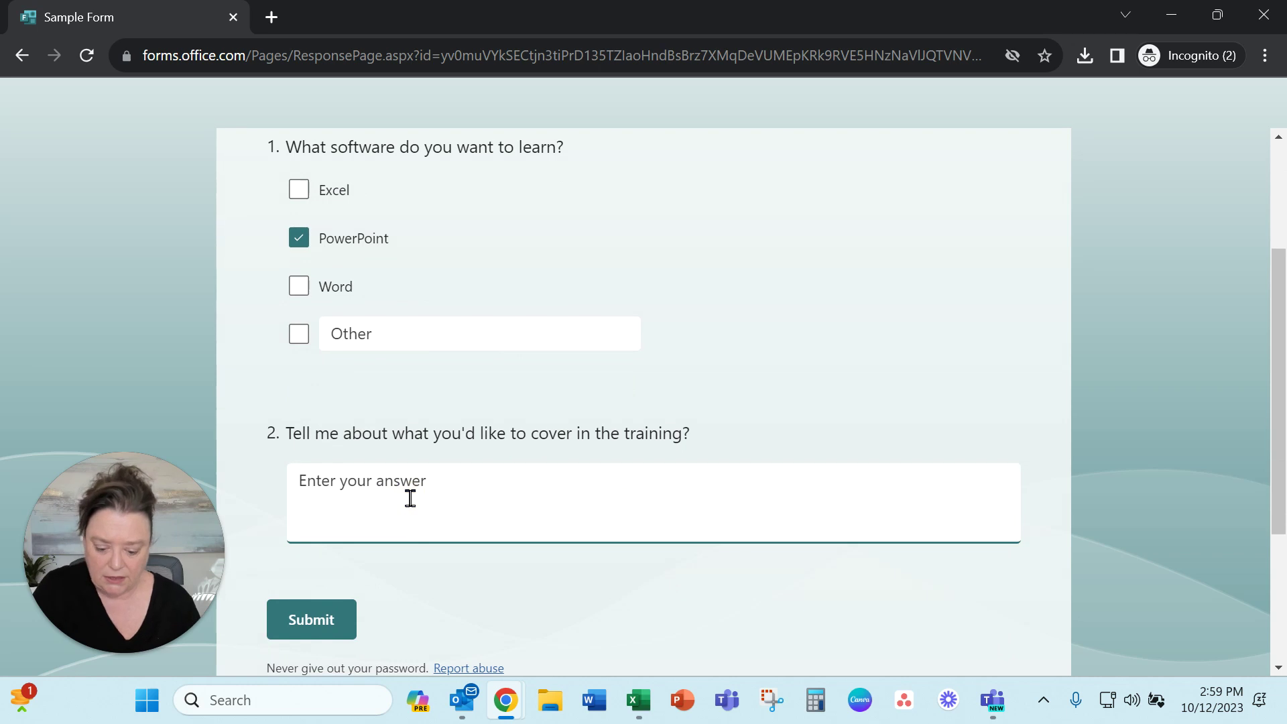
pyautogui.write('not linked')
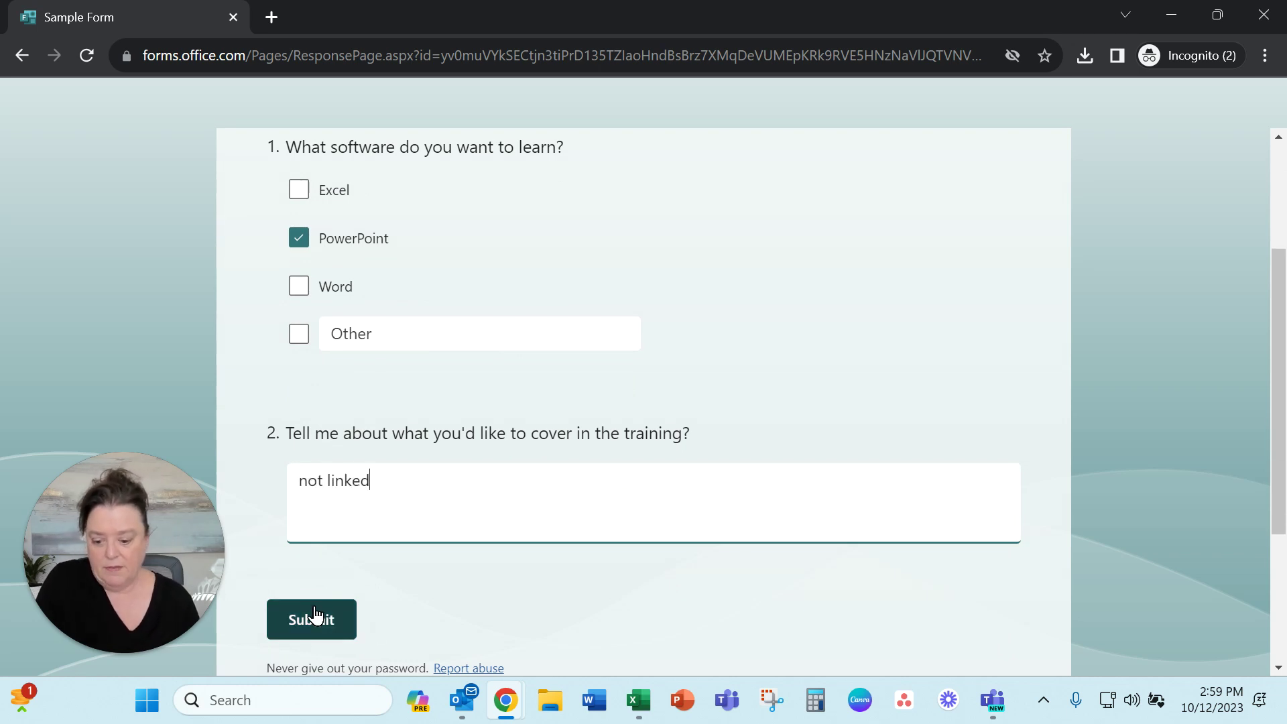
pyautogui.click(315, 611)
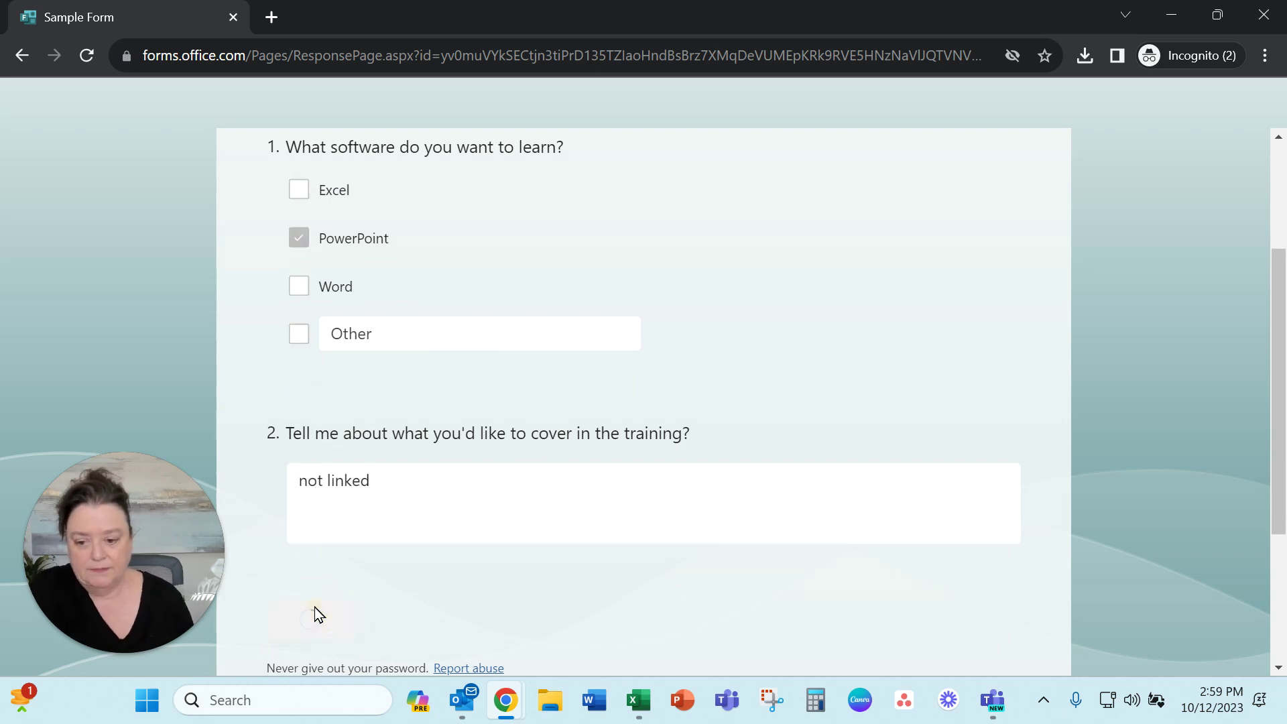
# Submit another TestingOctober response, 'going live' with choice 1, then minimize Incognito to see row 2
pyautogui.click(1164, 18)
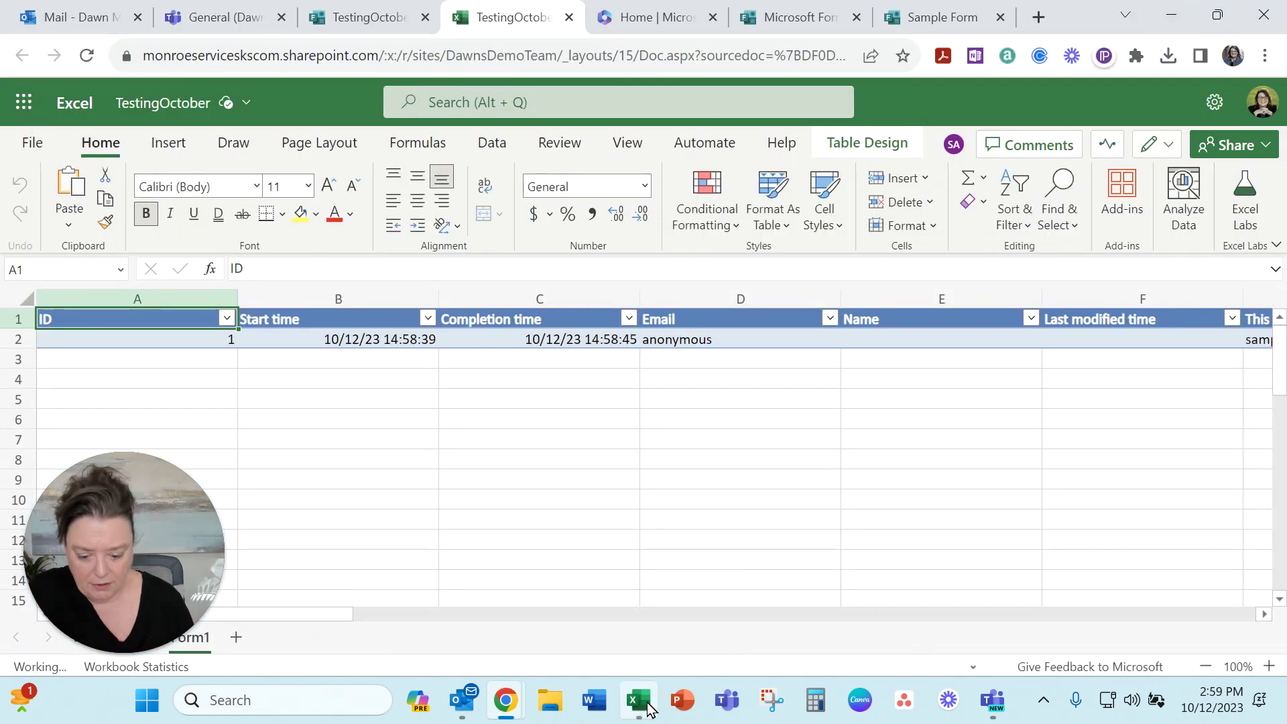
pyautogui.moveTo(506, 701)
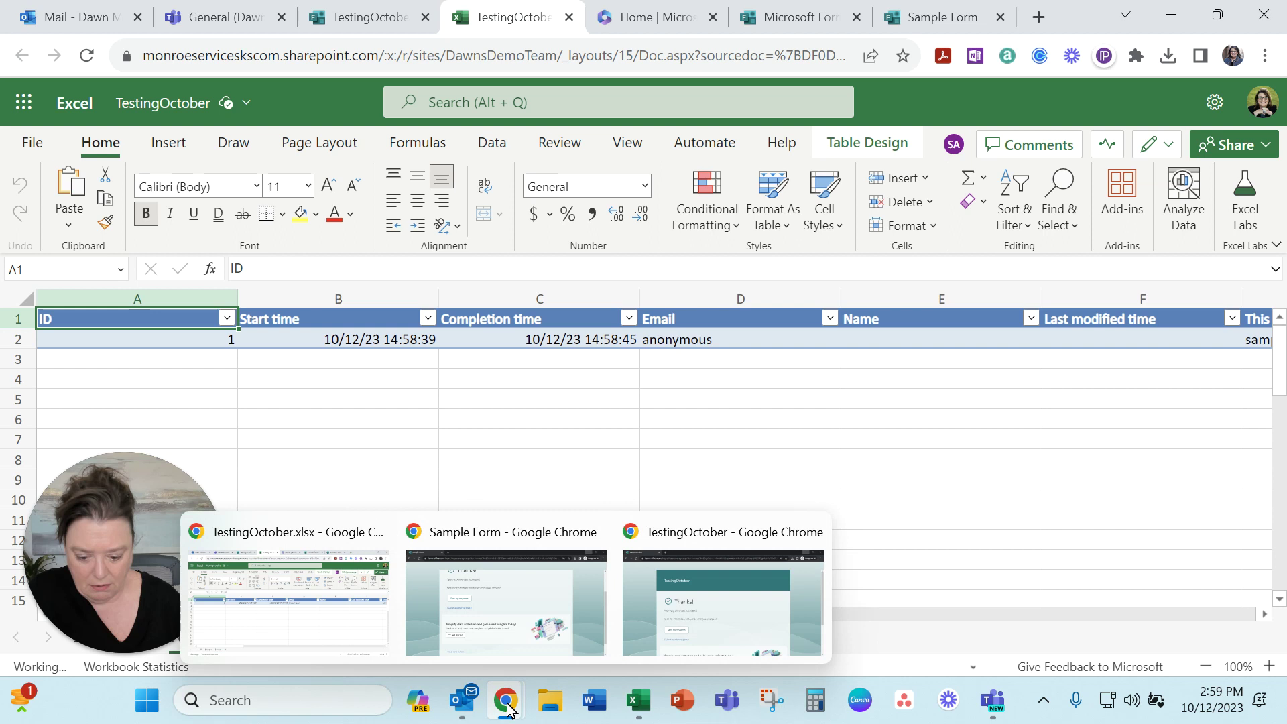
pyautogui.click(718, 644)
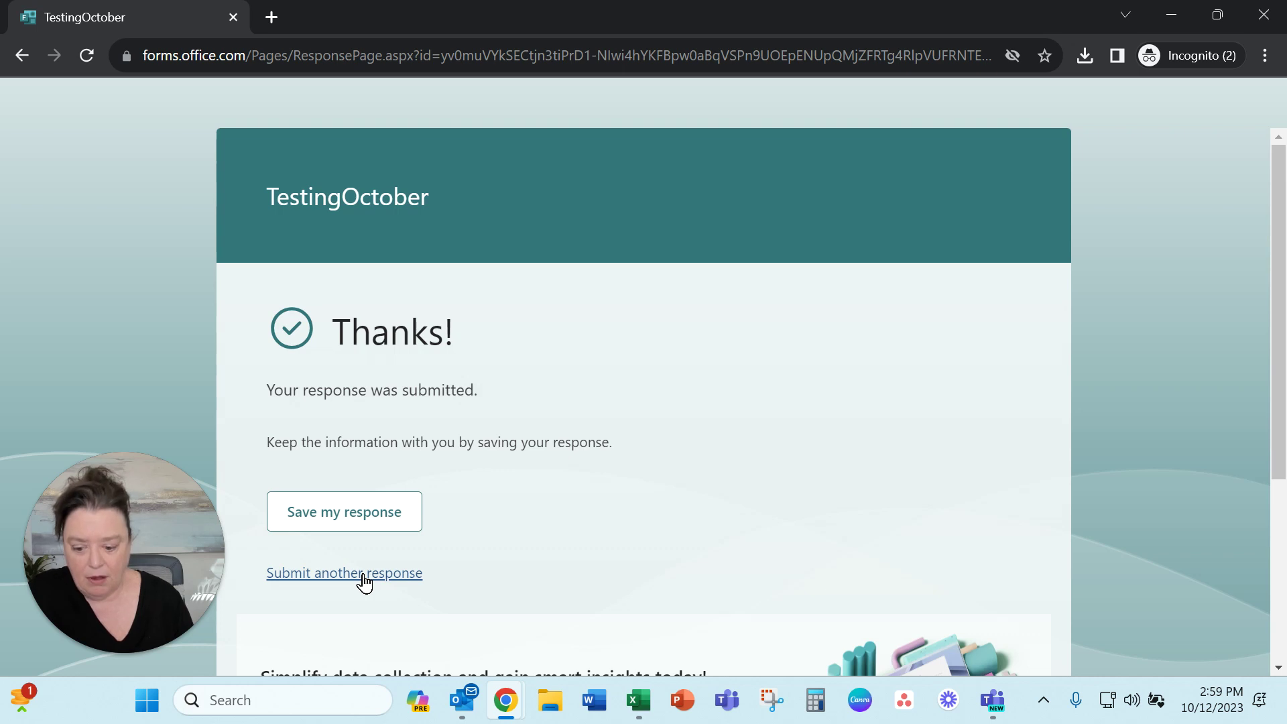
pyautogui.click(364, 575)
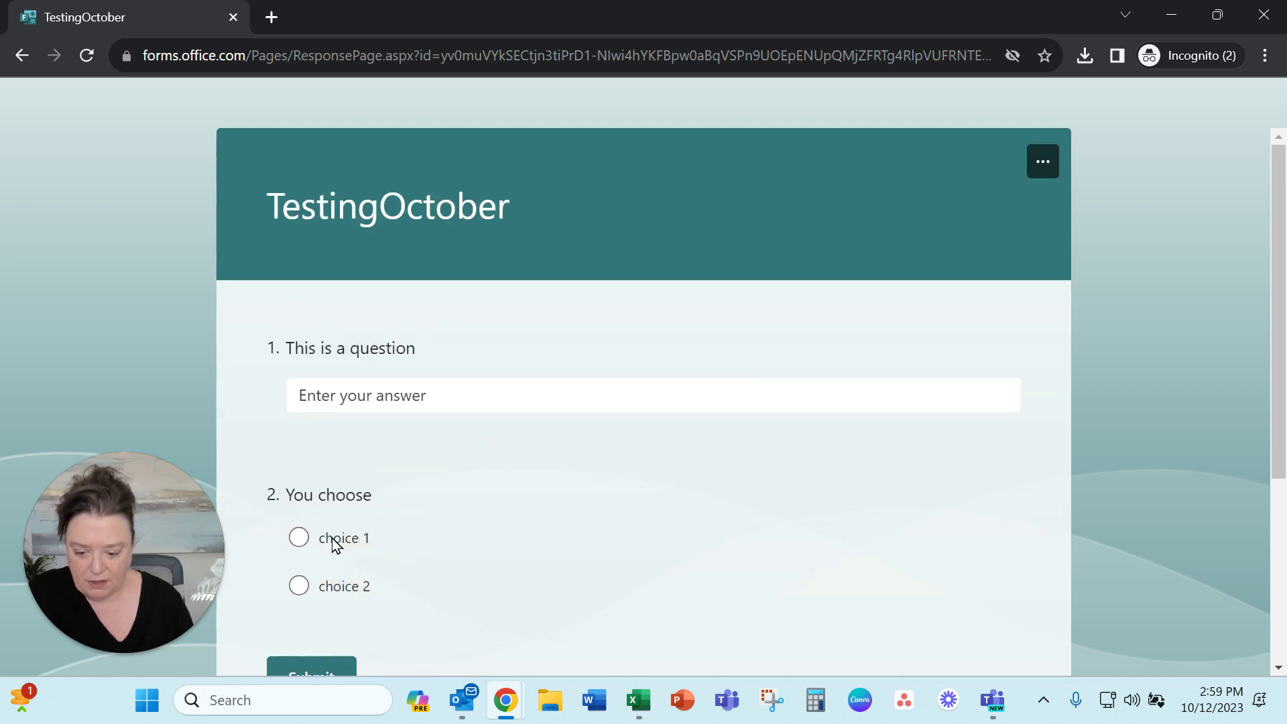
pyautogui.click(410, 377)
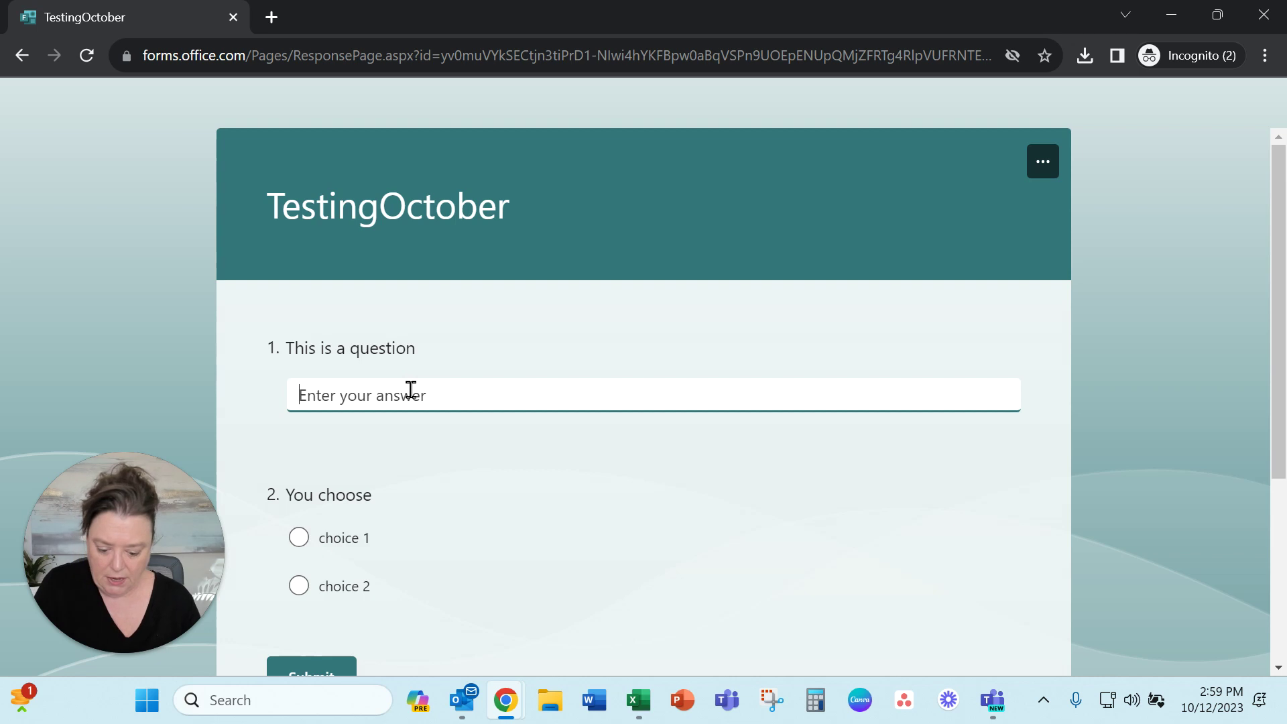
pyautogui.write('going li')
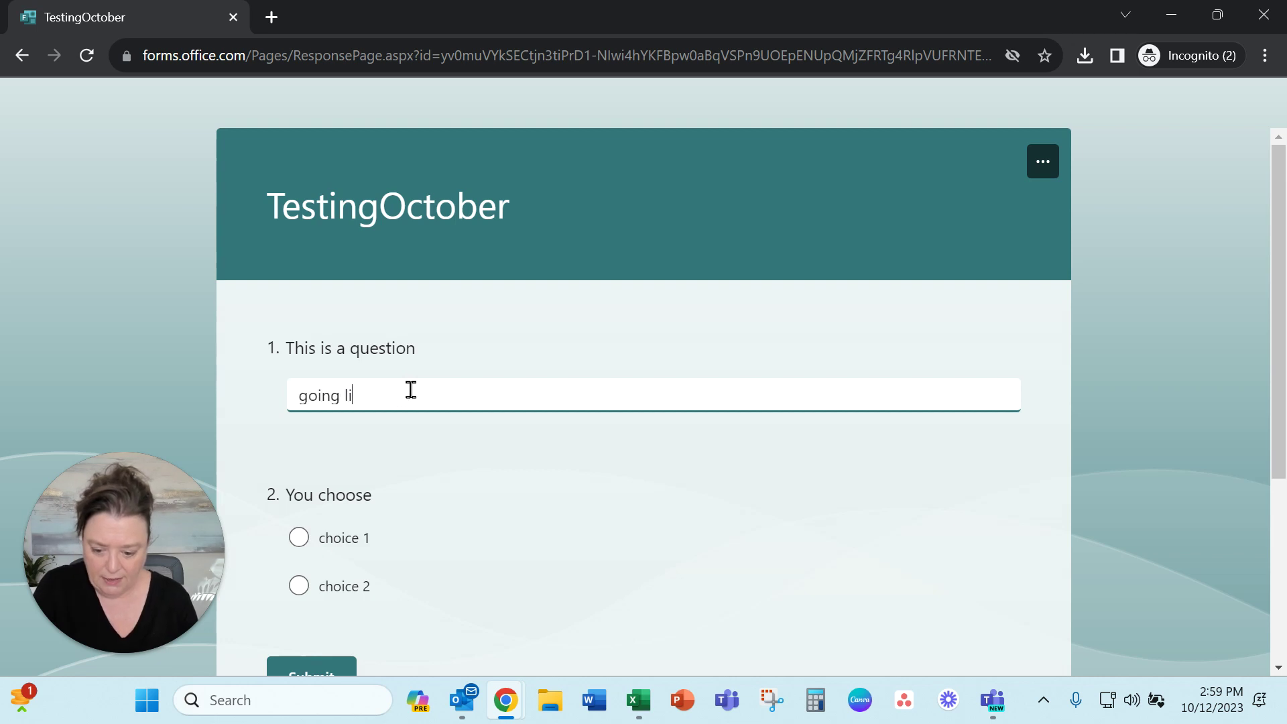
pyautogui.write('ve')
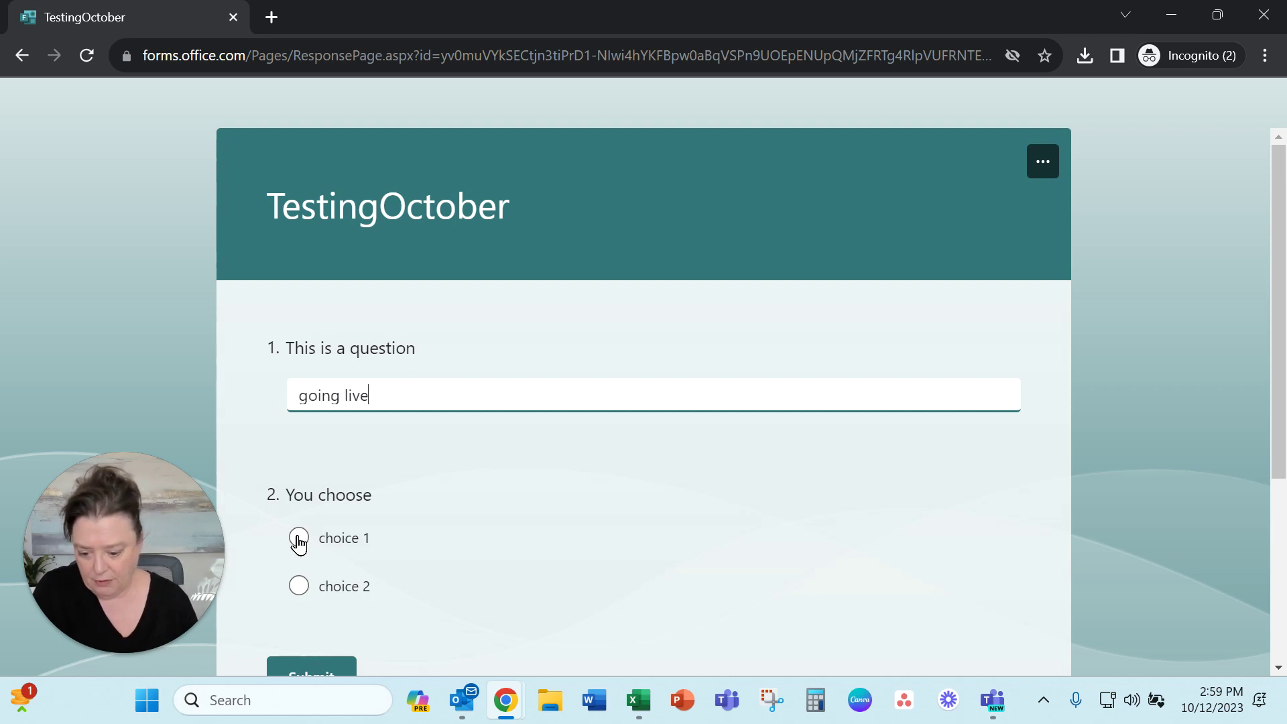
pyautogui.click(299, 537)
pyautogui.scroll(-2, 403, 599)
pyautogui.click(333, 582)
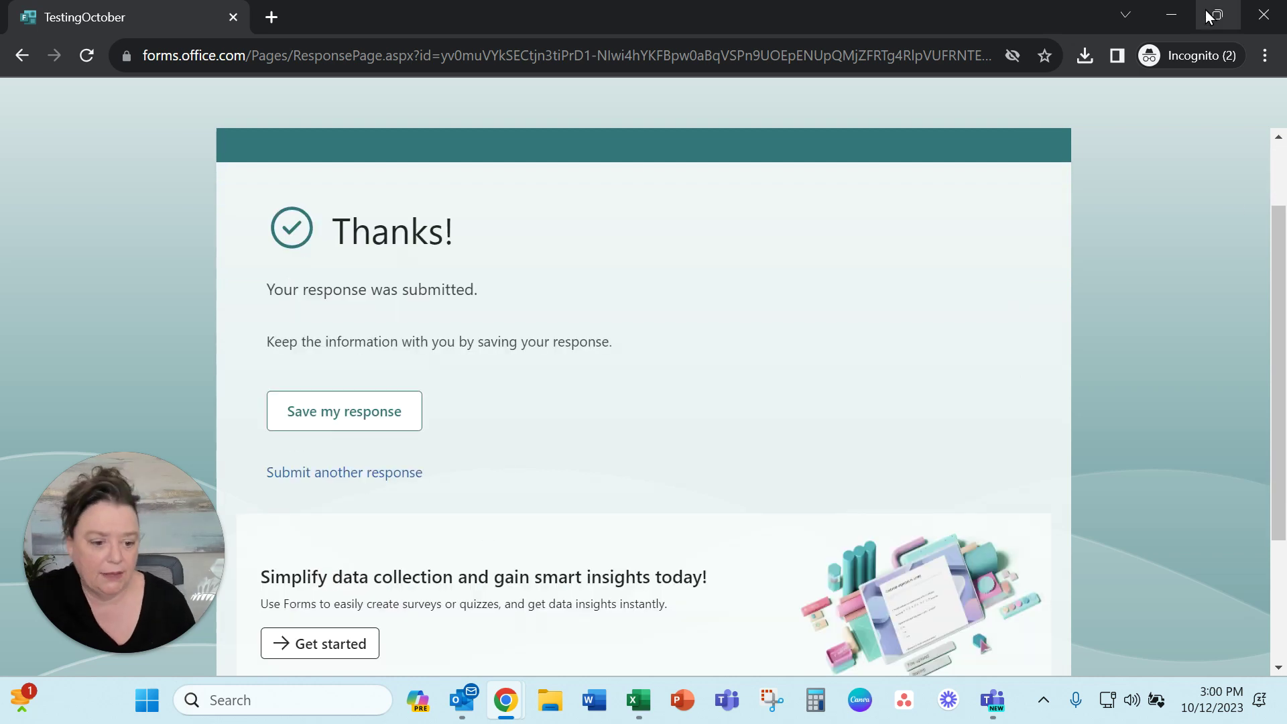
pyautogui.click(1177, 14)
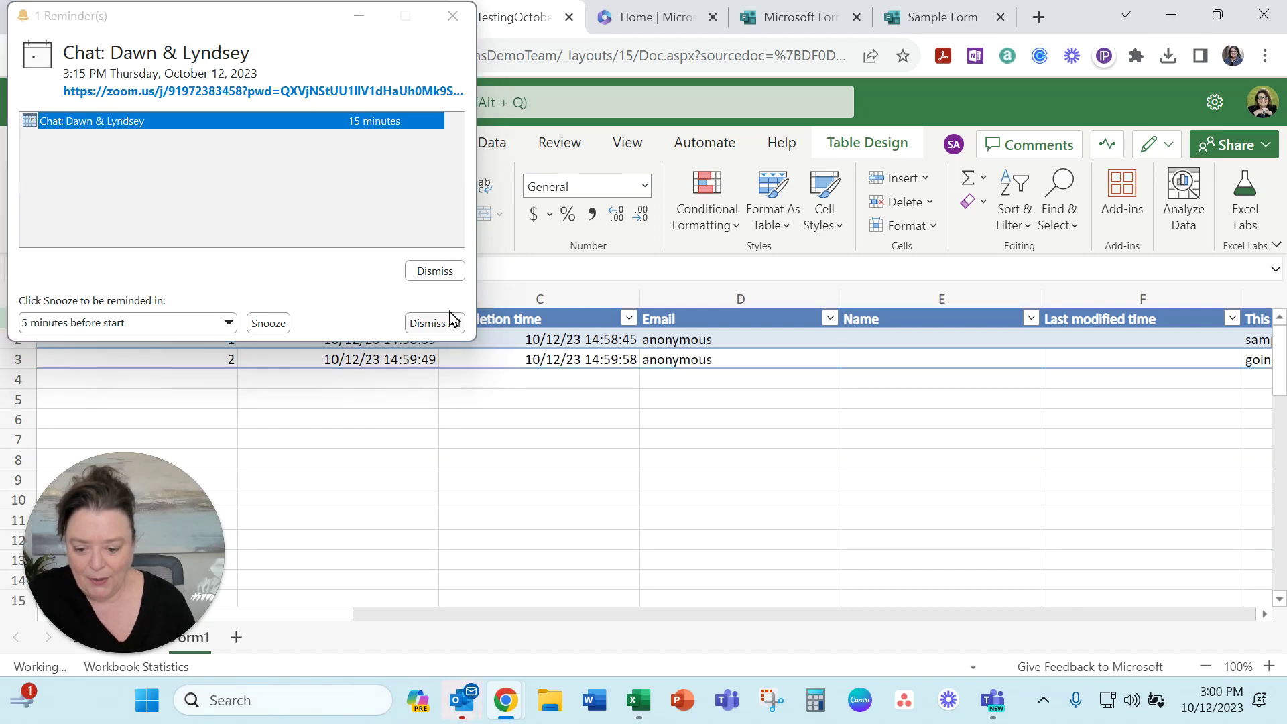
# Dismiss the Outlook meeting reminder and scroll the TestingOctober sheet right to view the new response columns
pyautogui.click(439, 323)
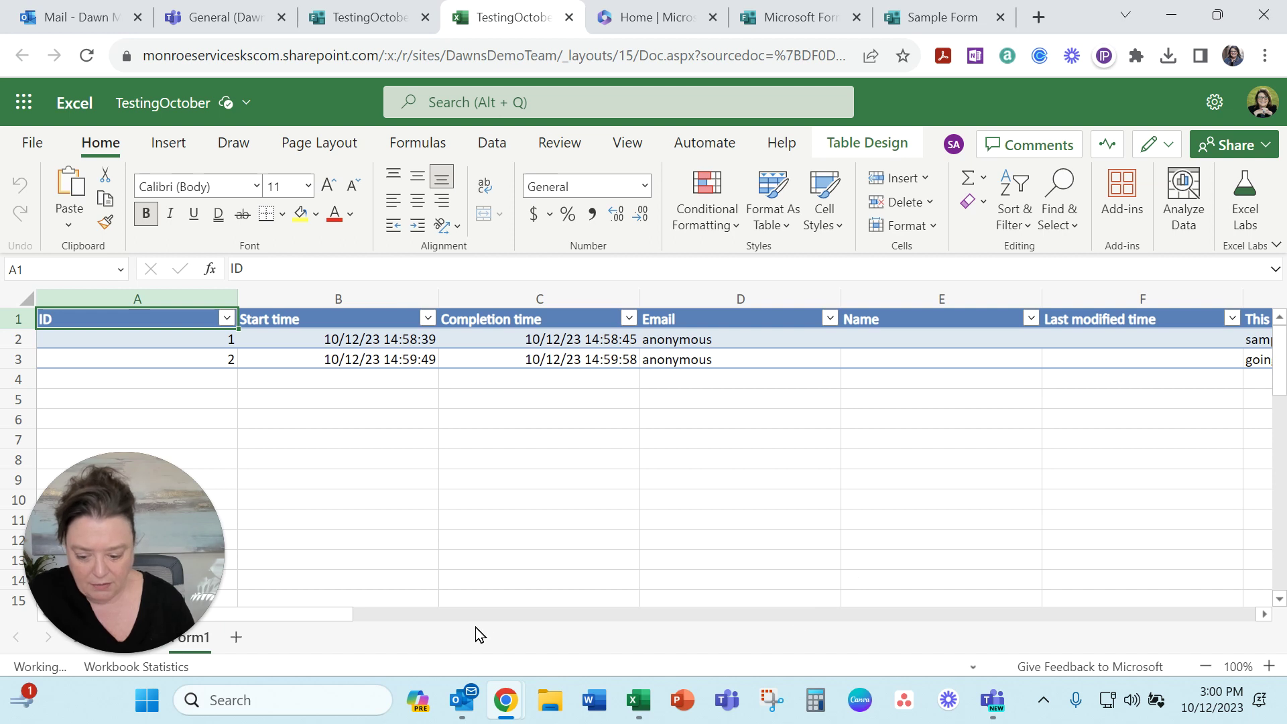
pyautogui.moveTo(316, 622); pyautogui.dragTo(241, 612)
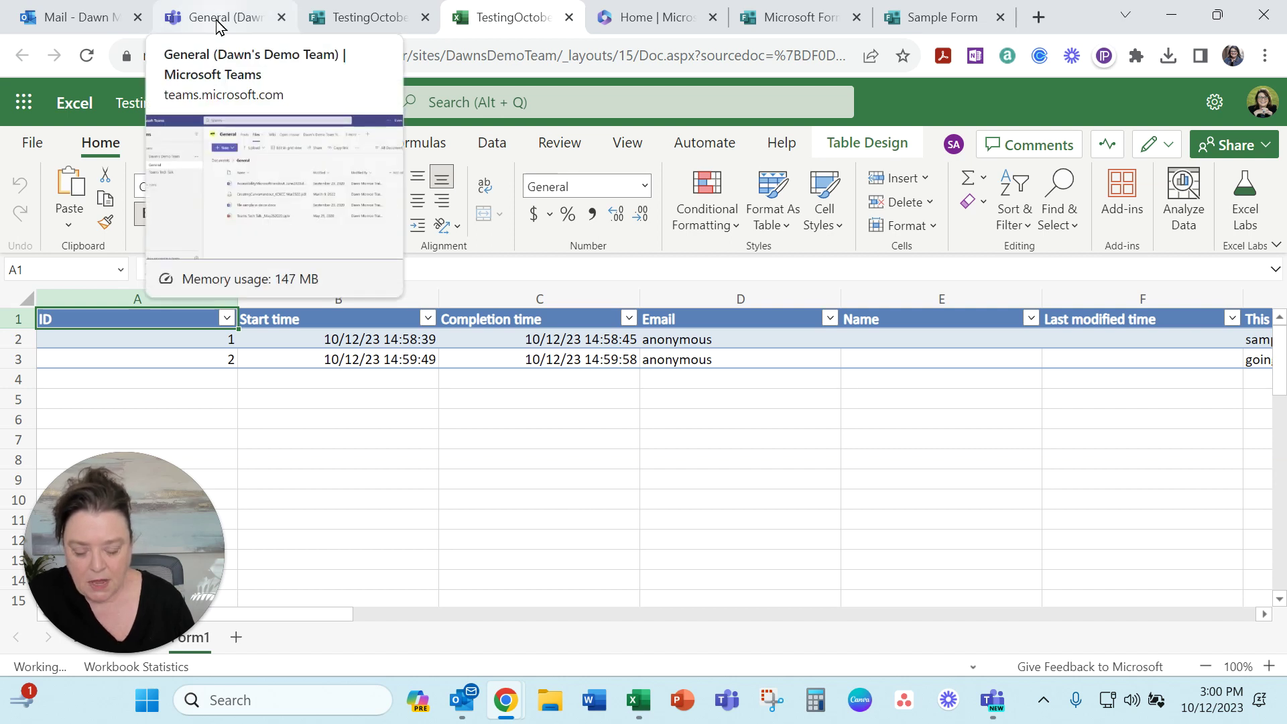
# Open the TestingOctober form's responses in Excel, close that extra workbook tab, and return to the forms list
pyautogui.click(373, 16)
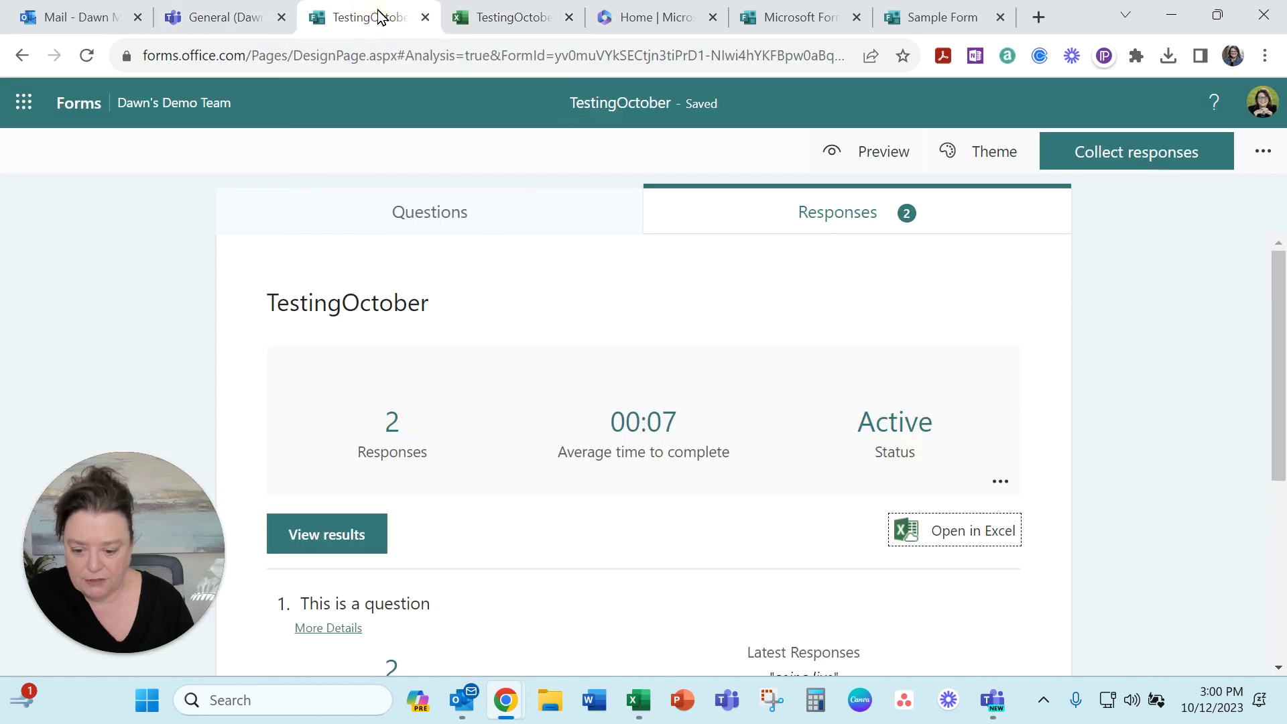
pyautogui.click(861, 221)
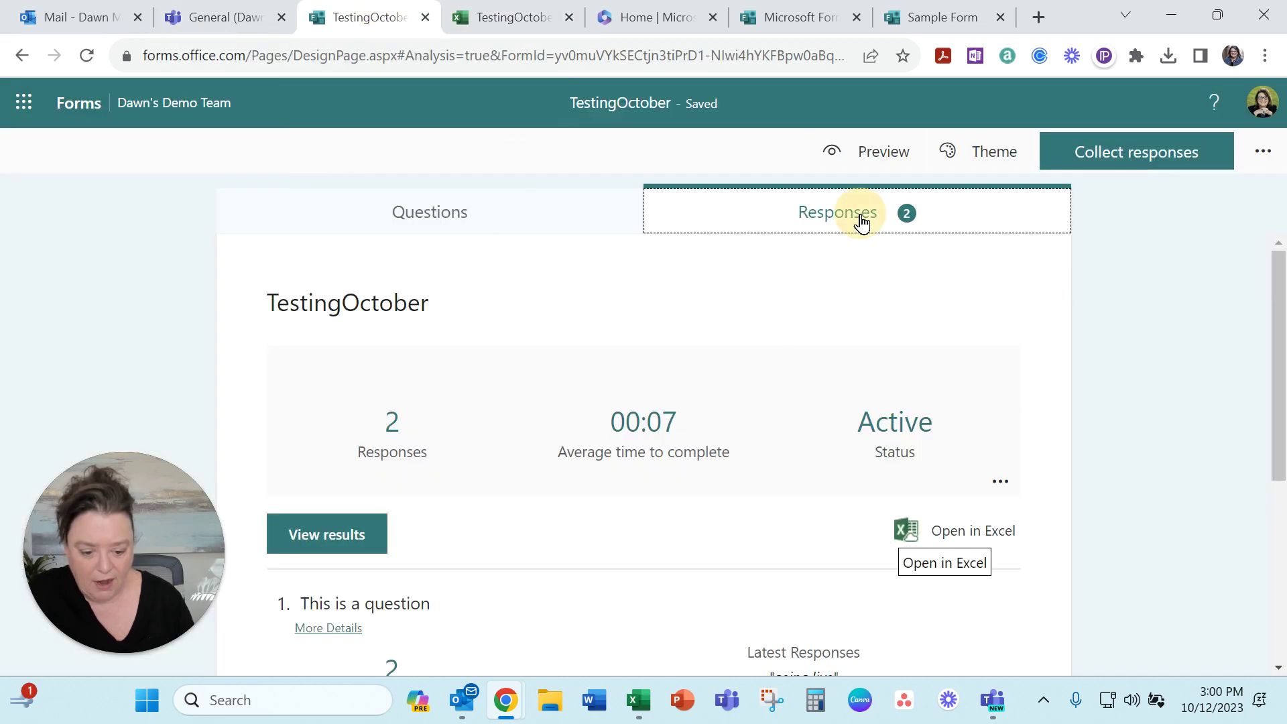
pyautogui.click(967, 540)
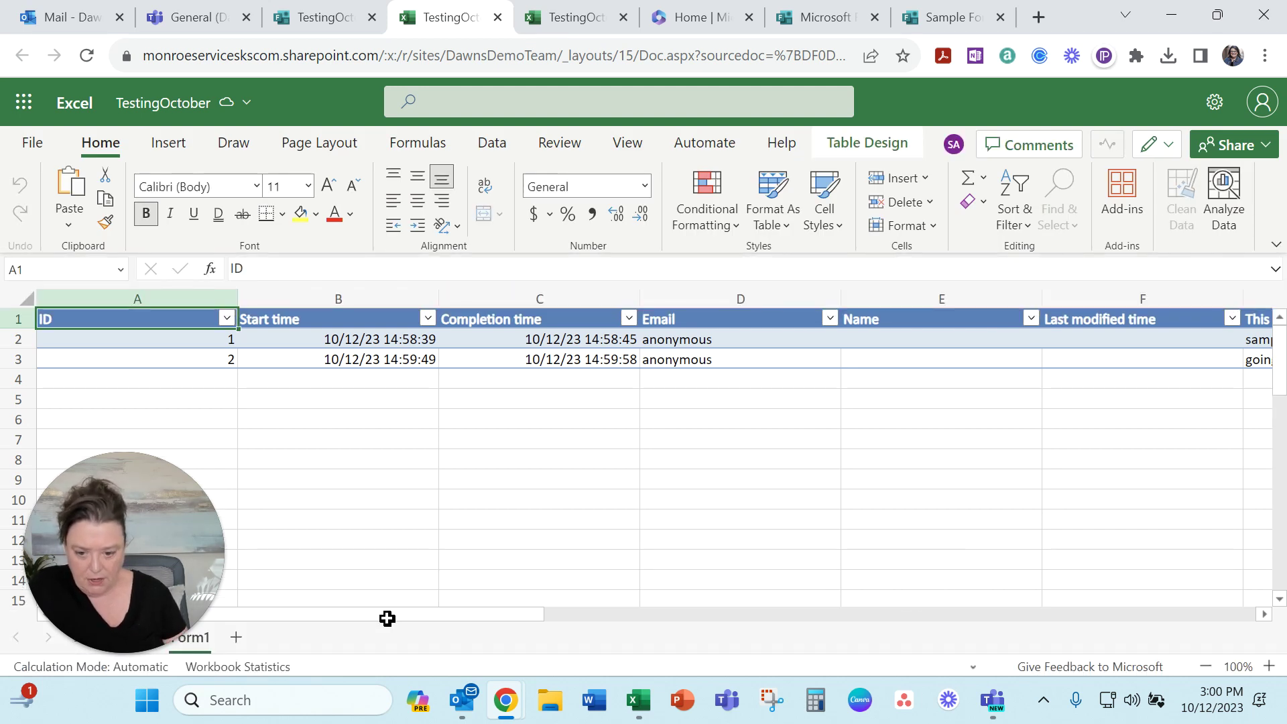
pyautogui.click(499, 18)
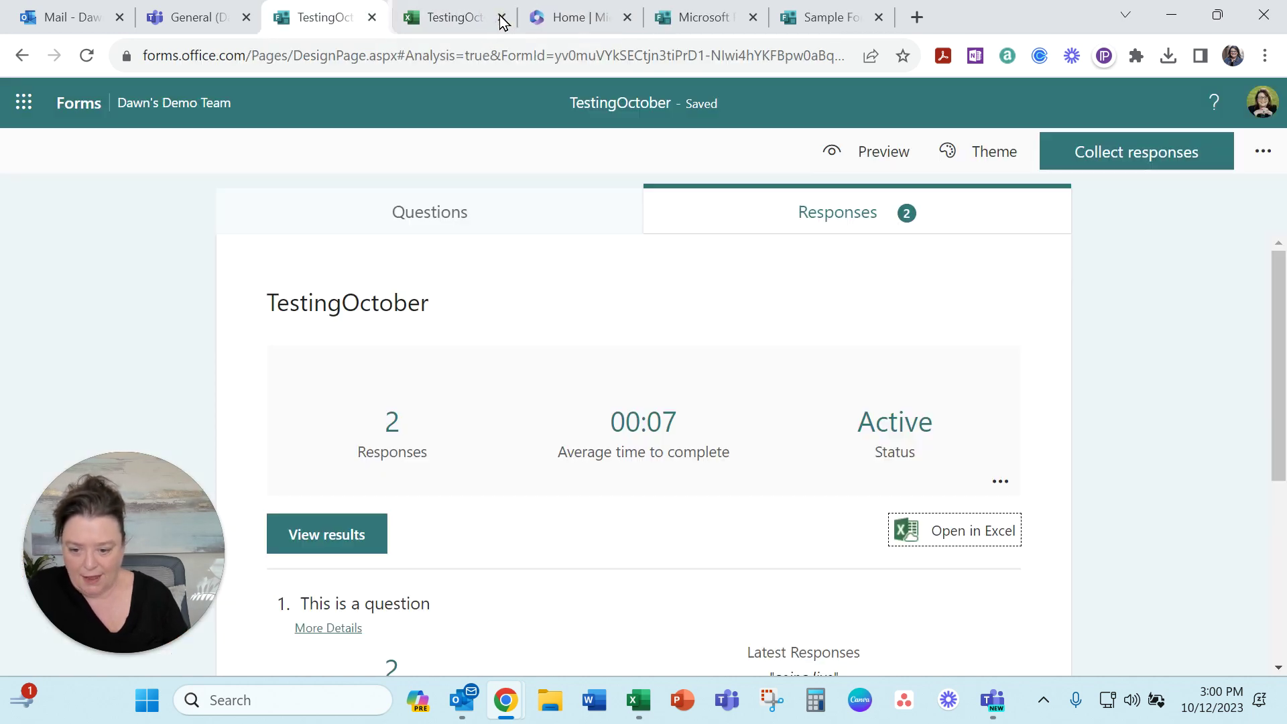
pyautogui.click(691, 21)
# Export the Sample Form responses to Excel, opening Sample Form(1-2).xlsx in desktop Excel
pyautogui.click(850, 25)
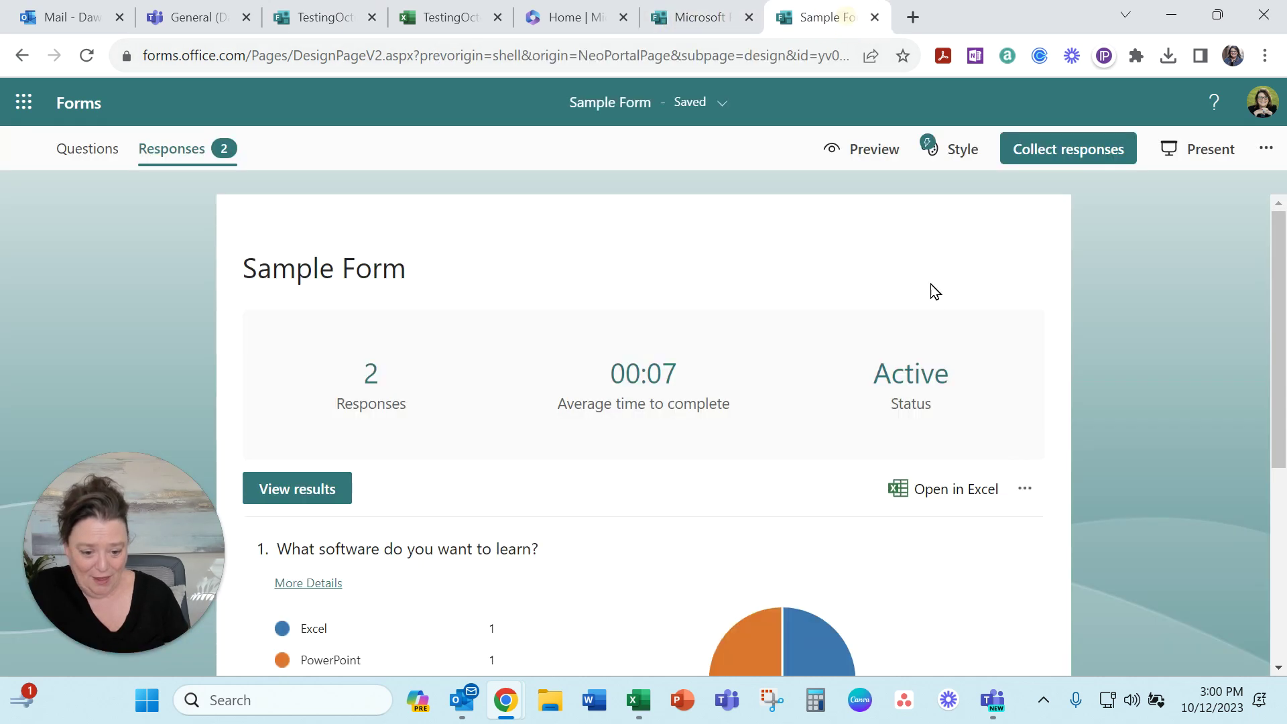
pyautogui.click(922, 492)
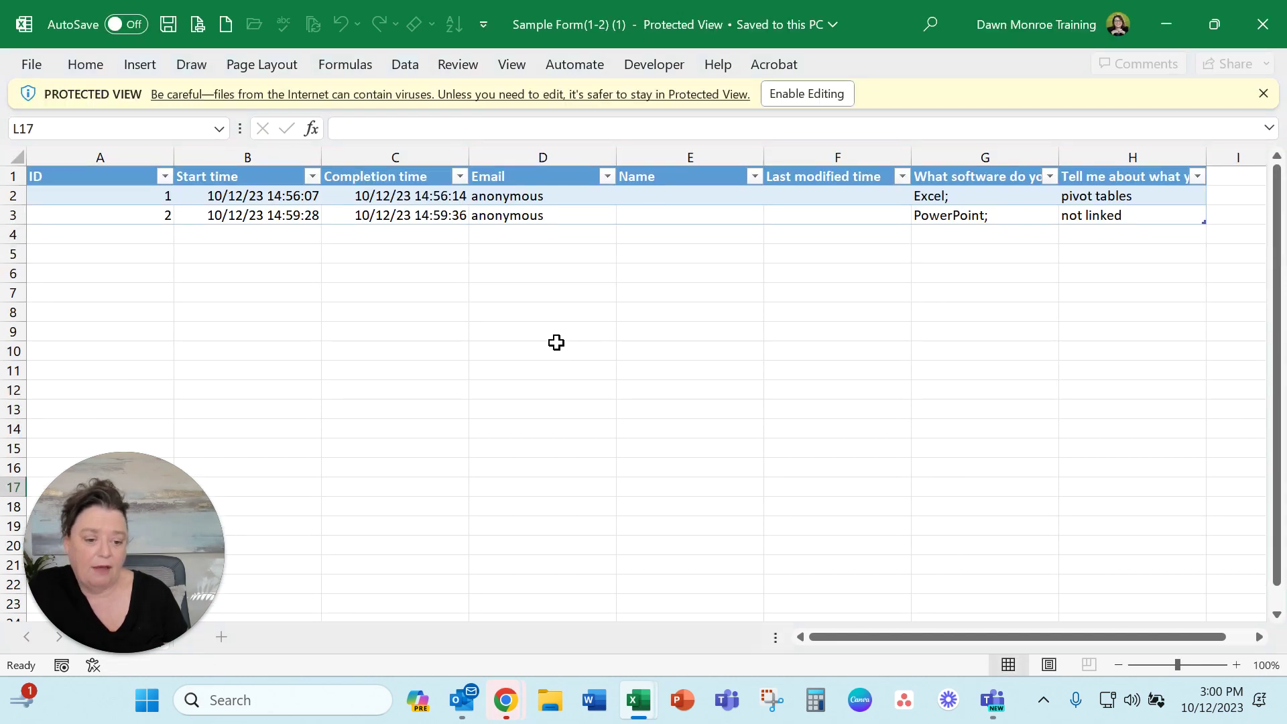
# Minimize both desktop Excel windows holding the exported Sample Form workbooks
pyautogui.click(1165, 23)
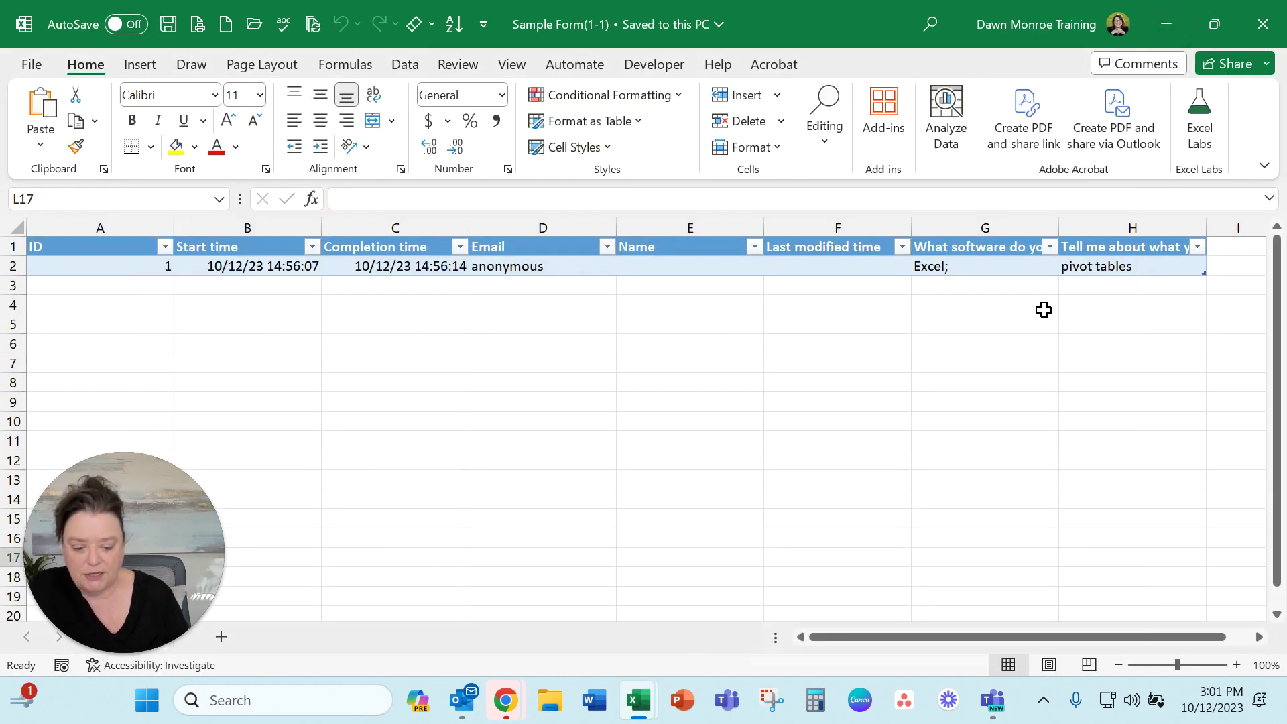
pyautogui.click(1170, 14)
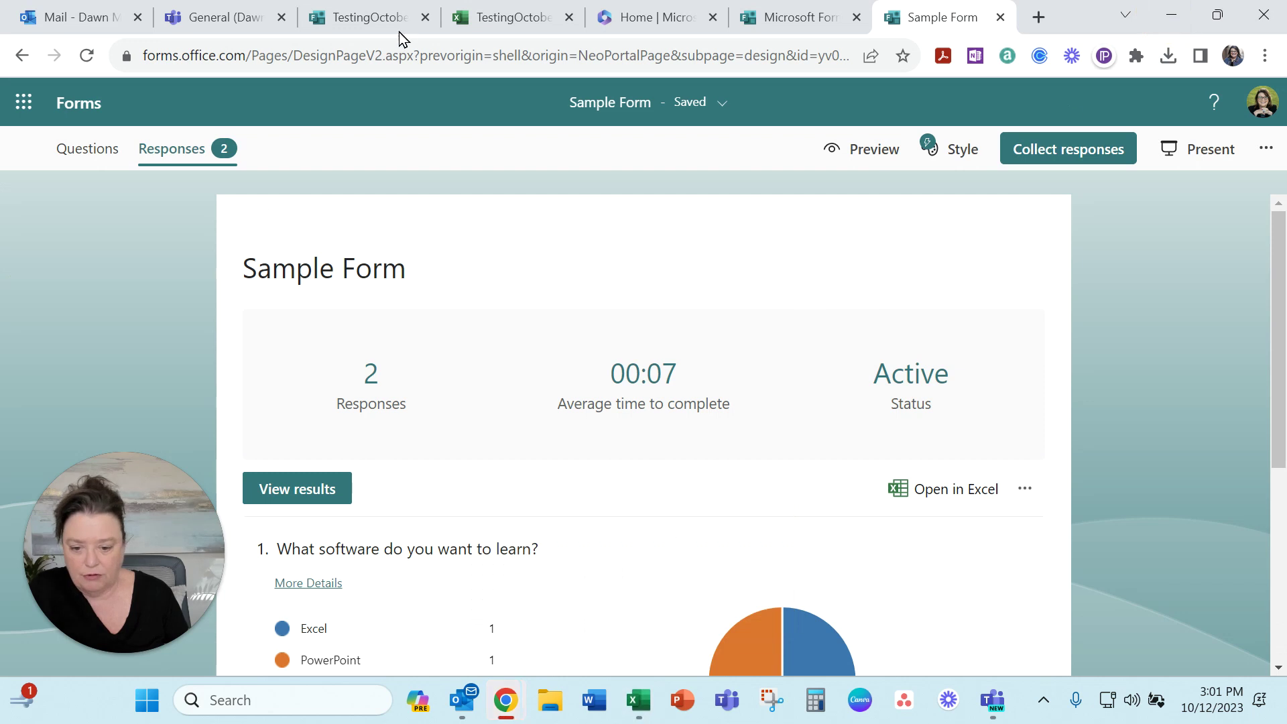
# In the Teams General channel files, start a new Excel workbook from the New menu
pyautogui.click(223, 17)
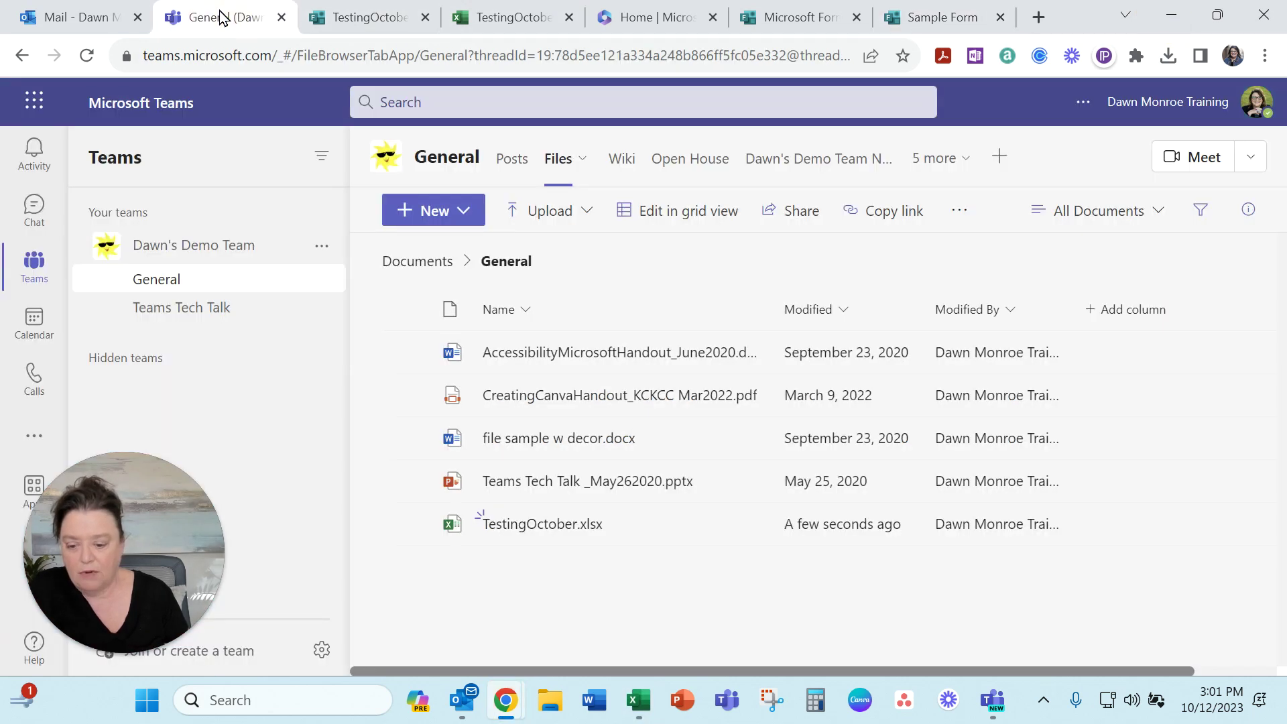
pyautogui.click(463, 211)
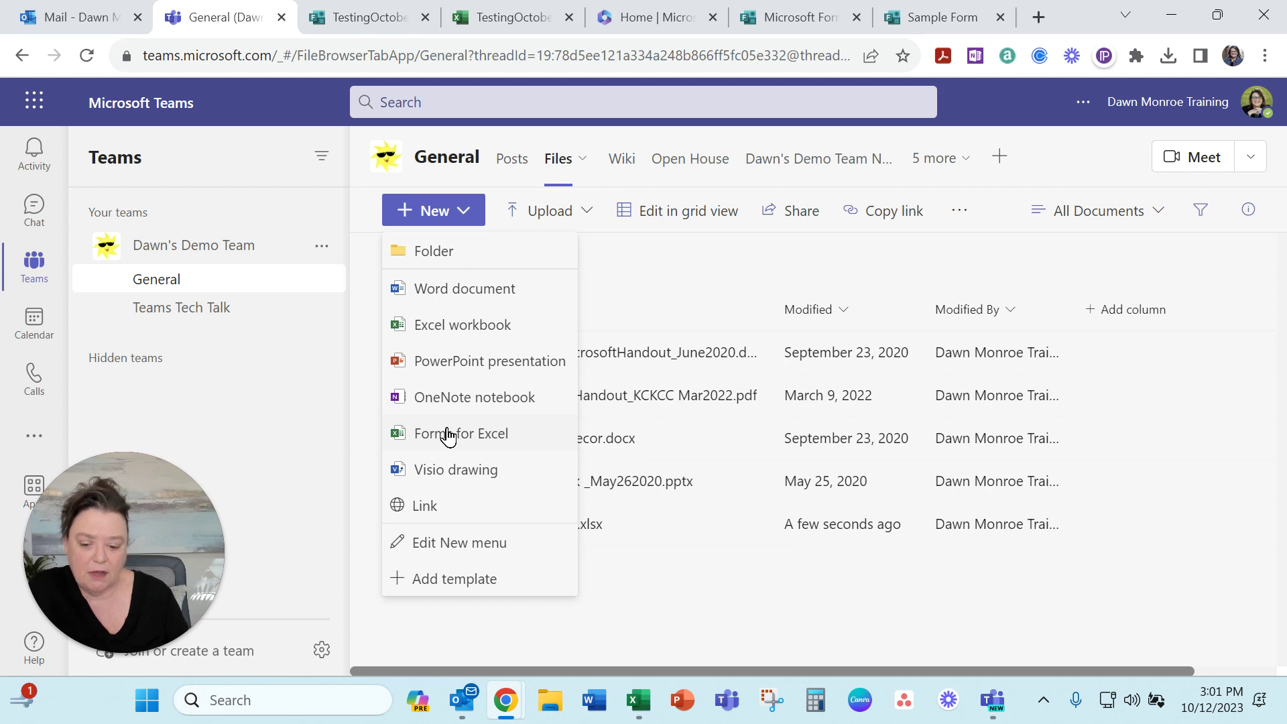
pyautogui.click(444, 328)
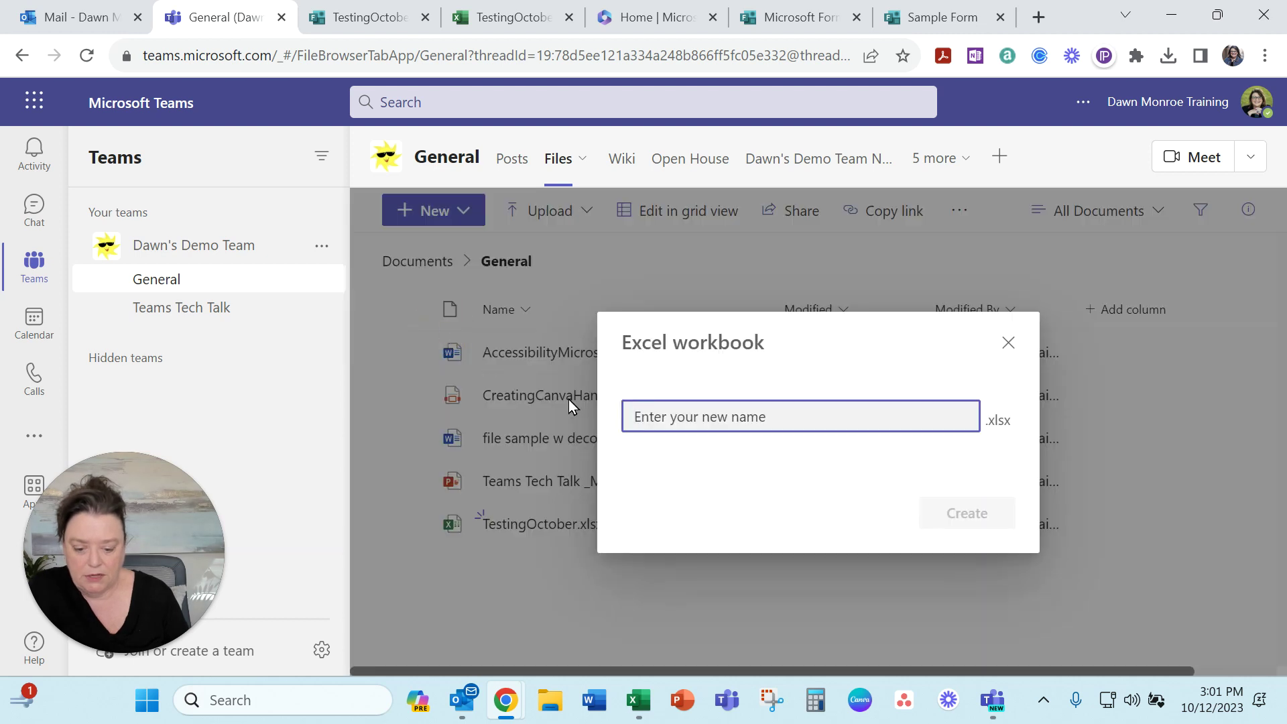
# Create the blank workbook named 'Another sample'
pyautogui.write('Ano')
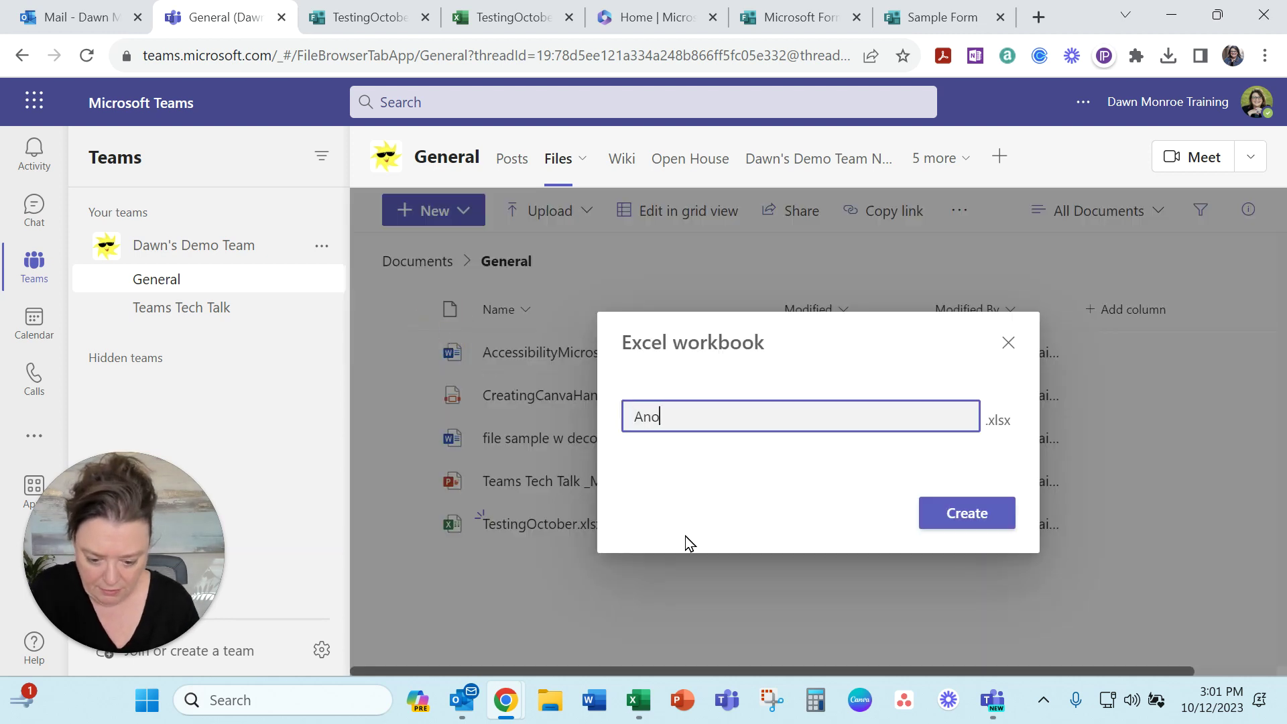
pyautogui.write('ther sample')
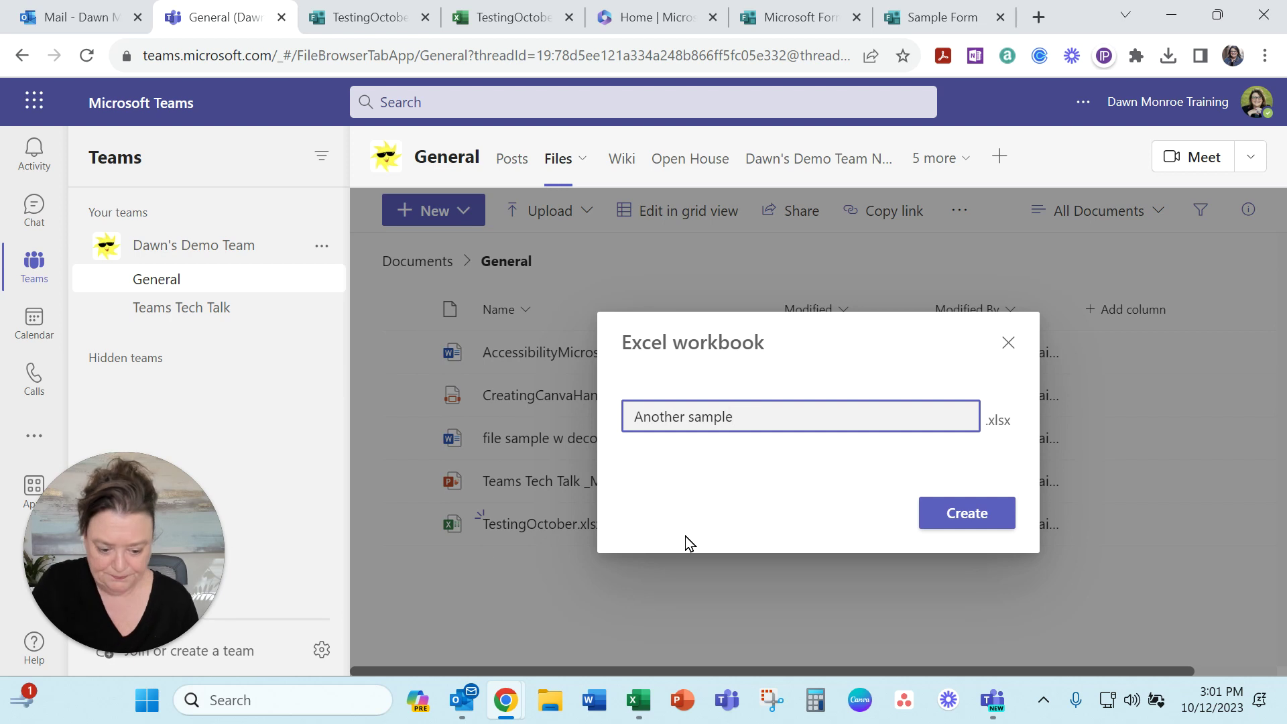
pyautogui.click(934, 523)
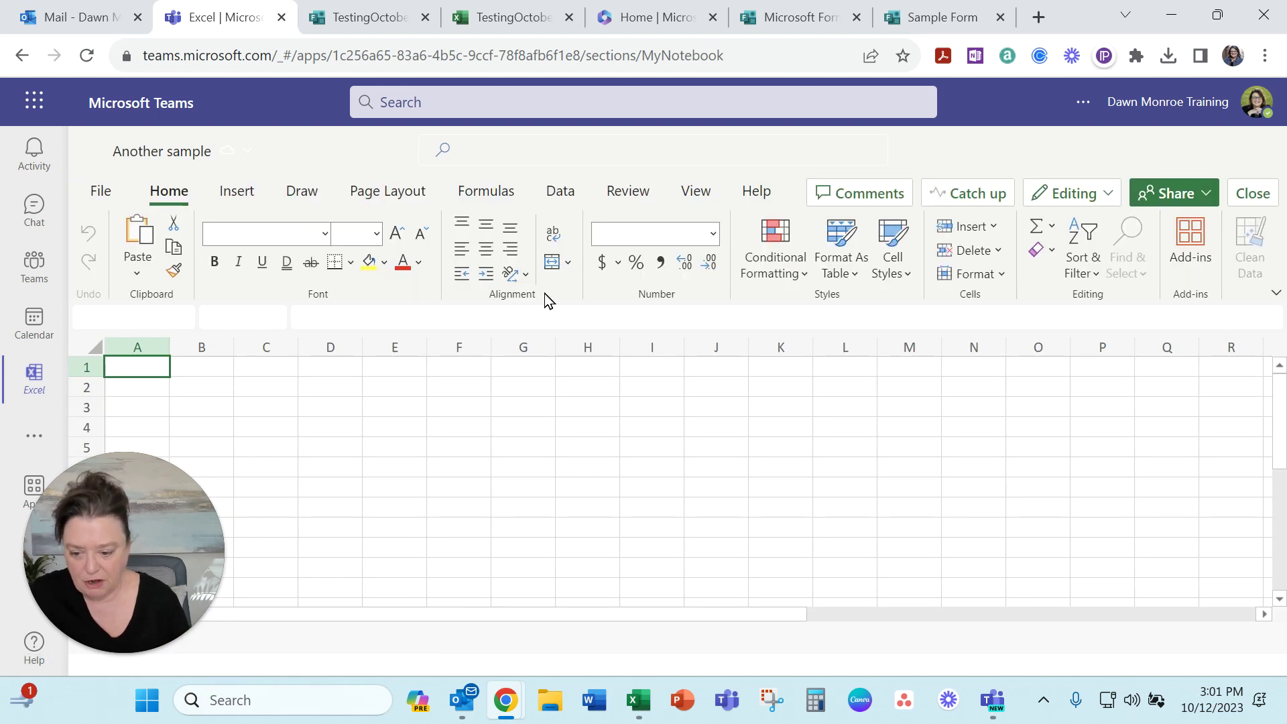
# Insert a new Microsoft Form linked to the Another sample workbook via Insert > Forms
pyautogui.click(245, 199)
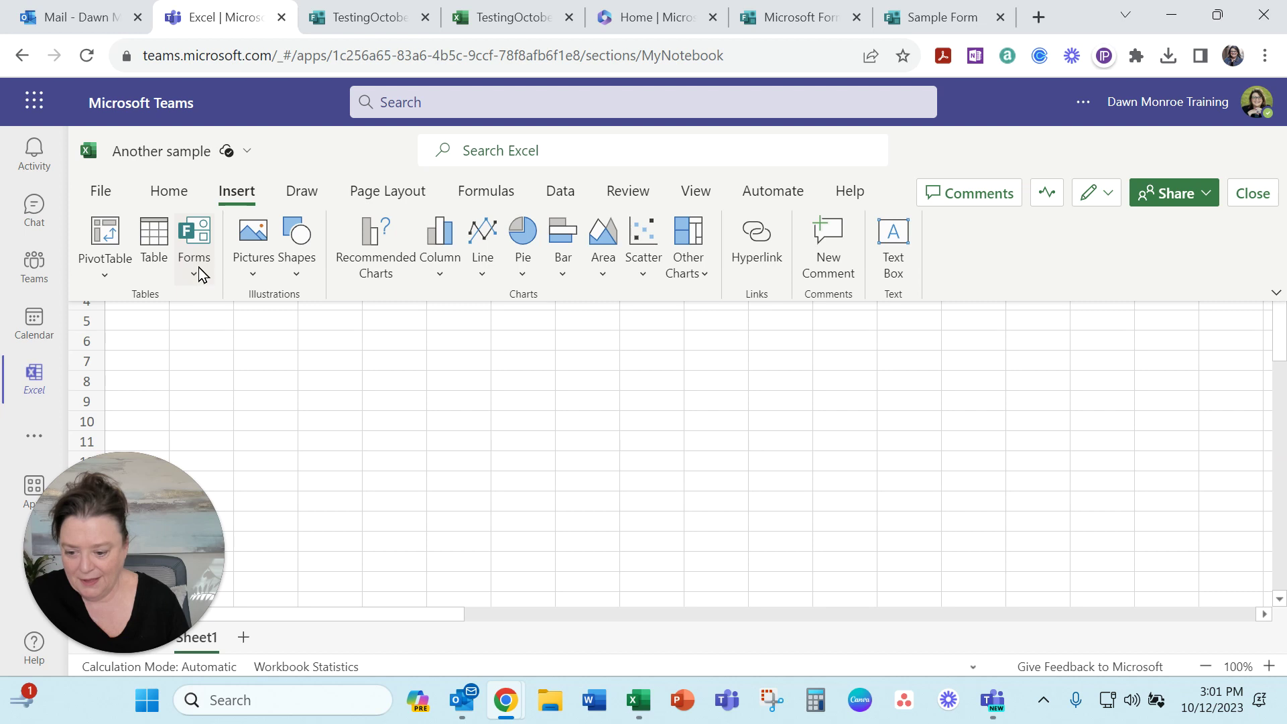
pyautogui.click(199, 253)
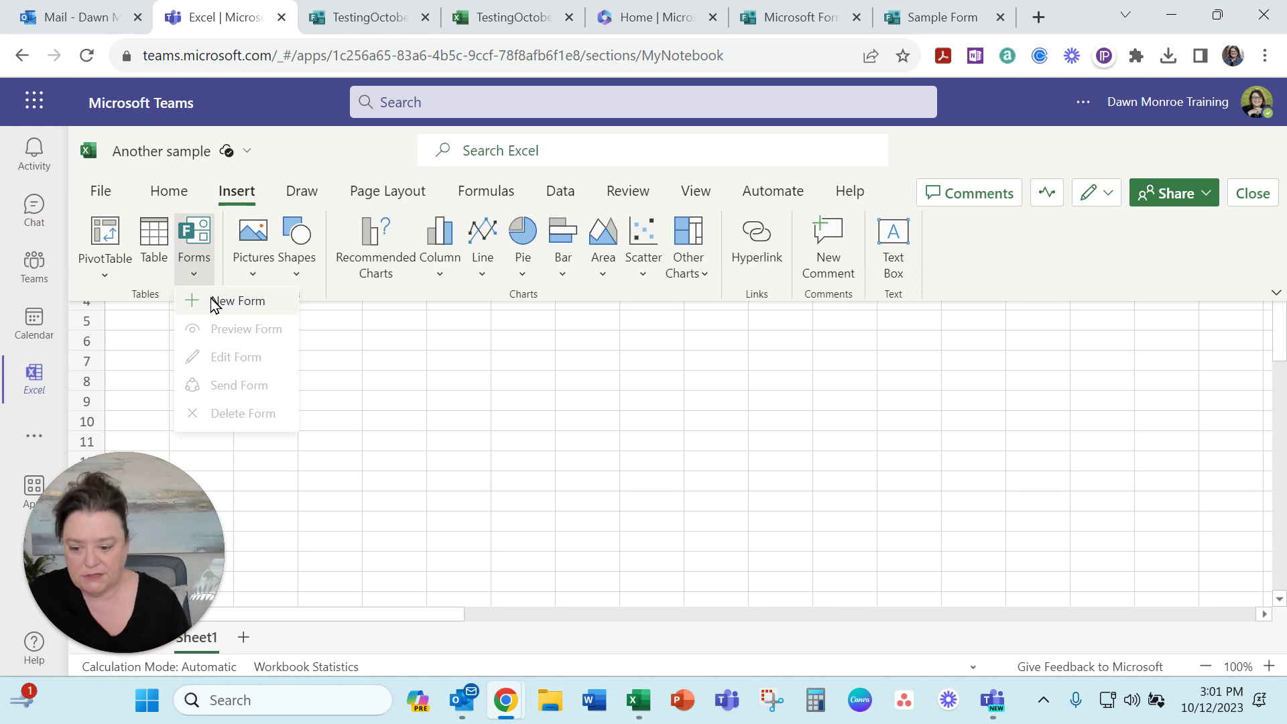
pyautogui.click(245, 301)
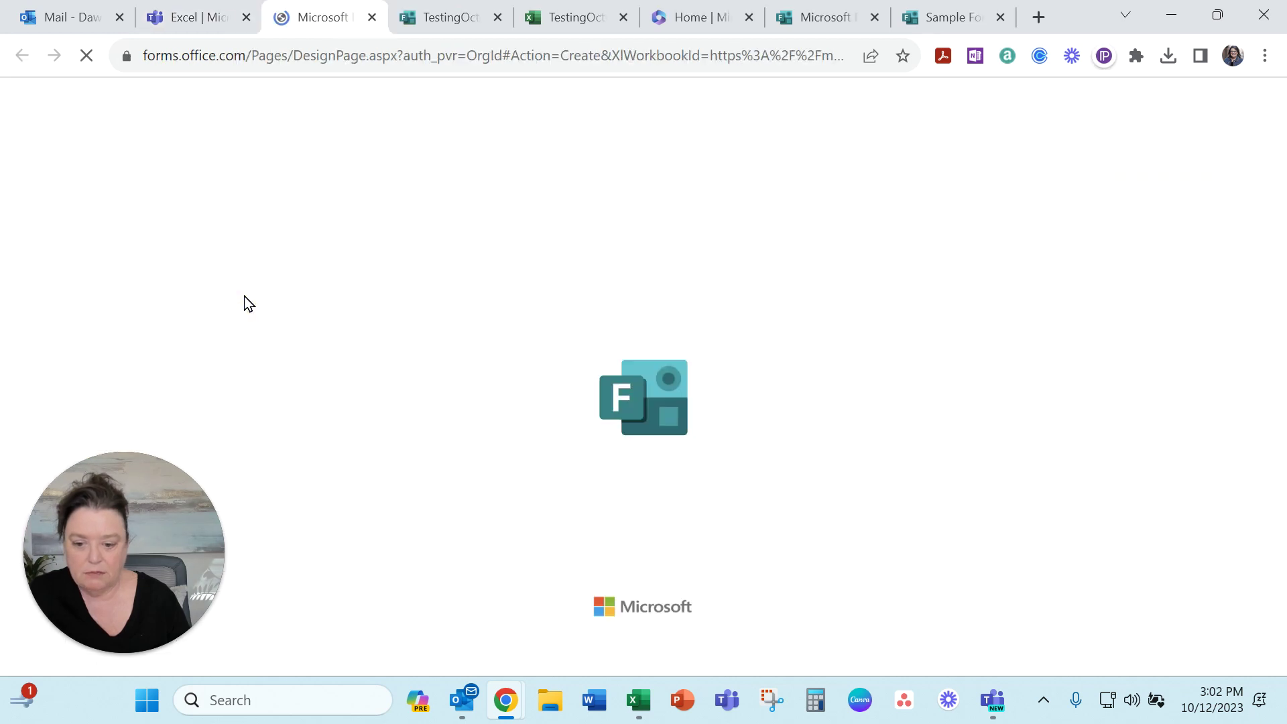